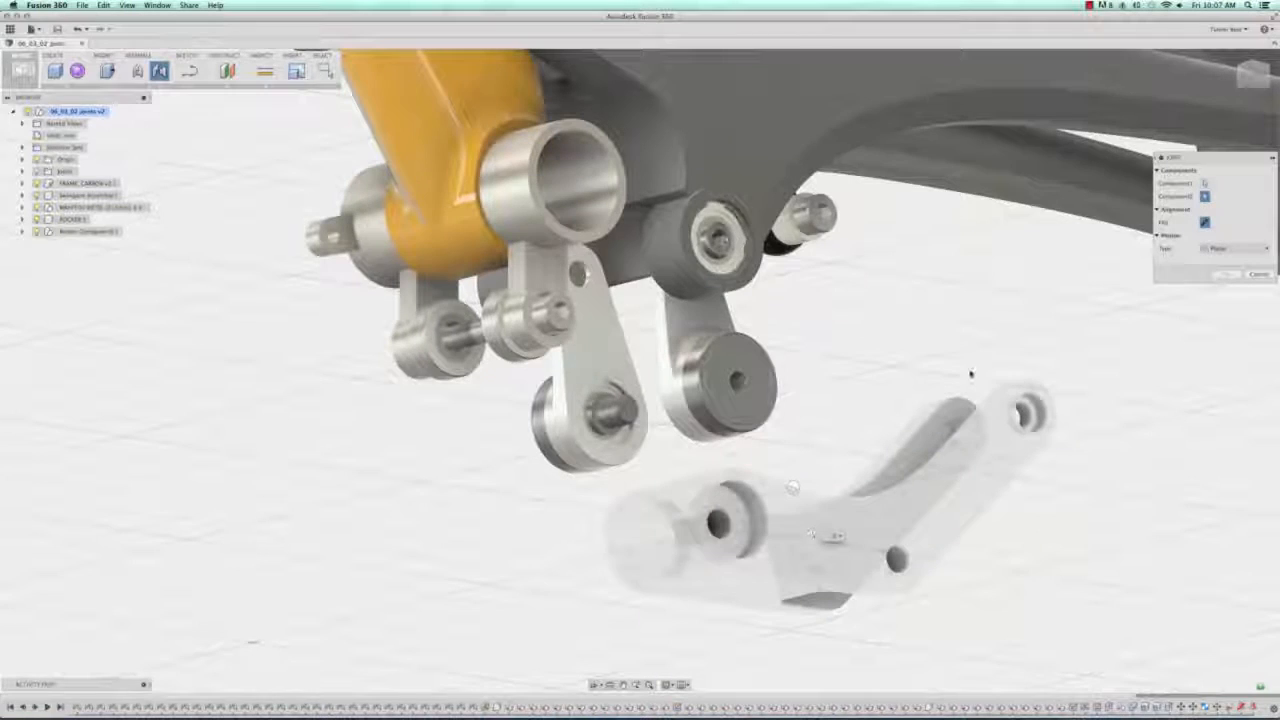
Create a planar joint between the rocker and the inner face of the pivot link, with a 0.5 mm offset
{"action": "left_click", "coordinate": [595, 685]}
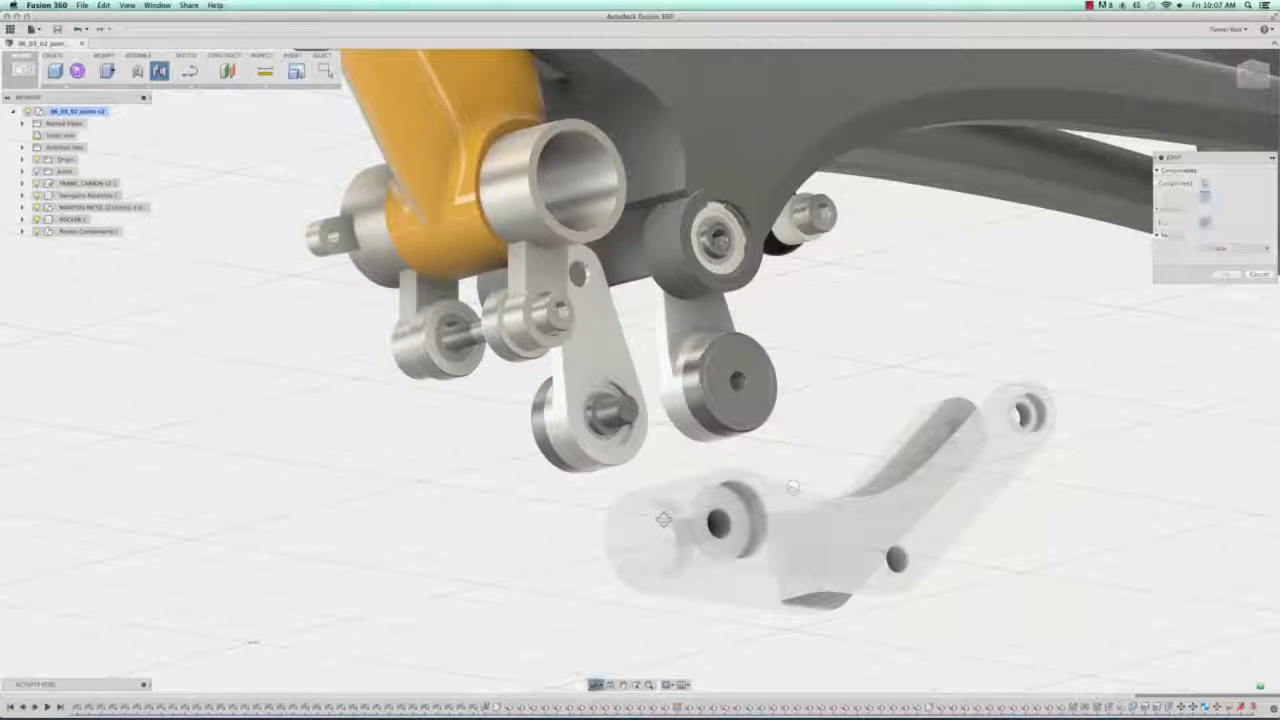
{"action": "left_click_drag", "start_coordinate": [591, 480], "coordinate": [634, 449]}
{"action": "key", "text": "Escape"}
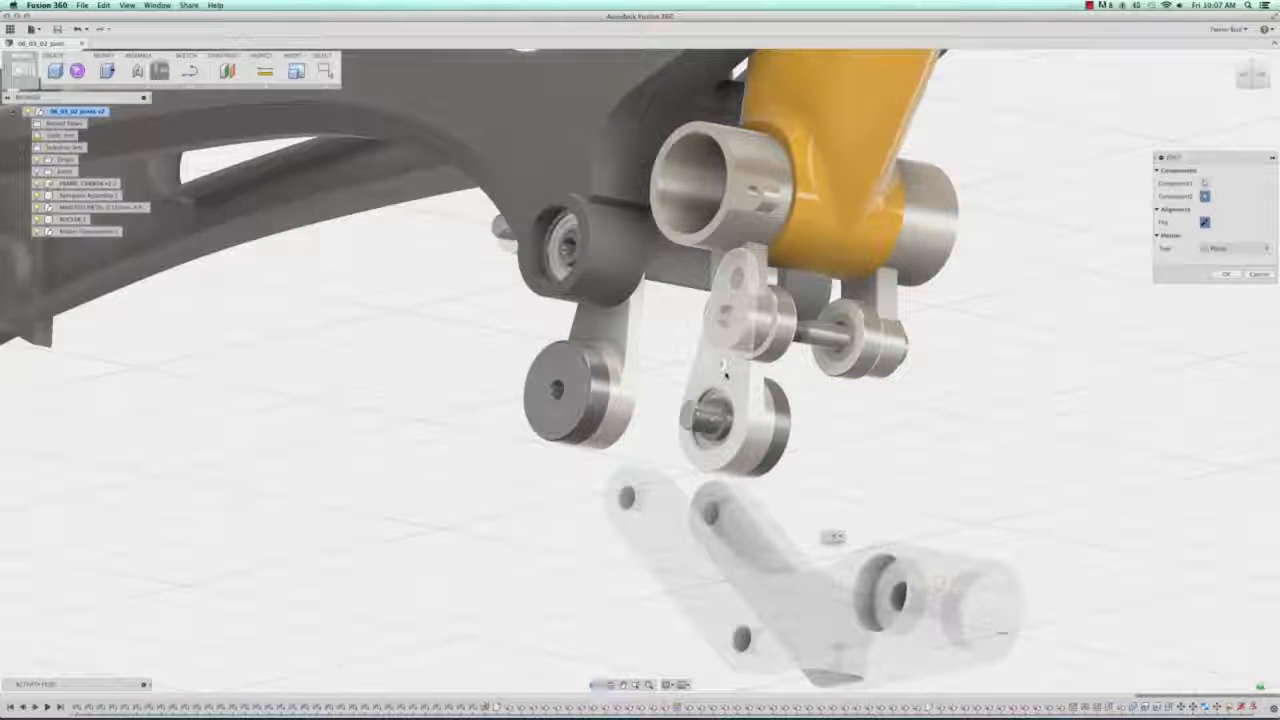
{"action": "left_click", "coordinate": [726, 373]}
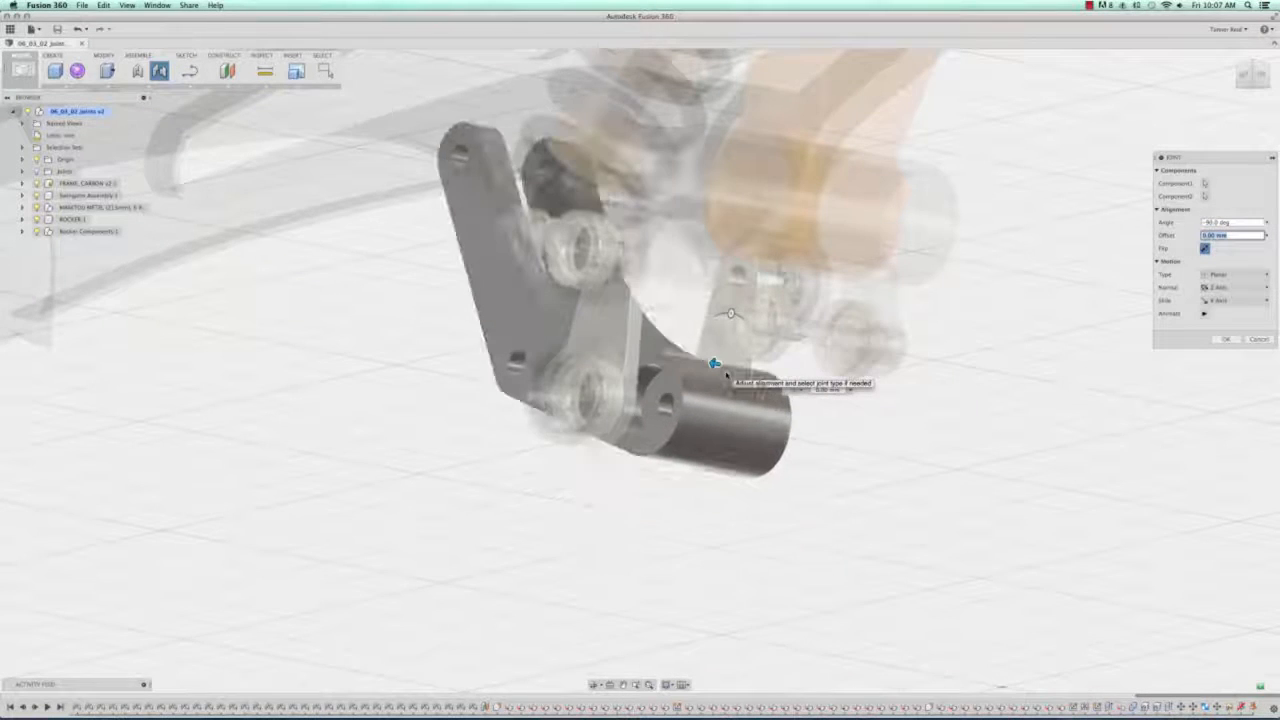
{"action": "left_click", "coordinate": [1252, 76]}
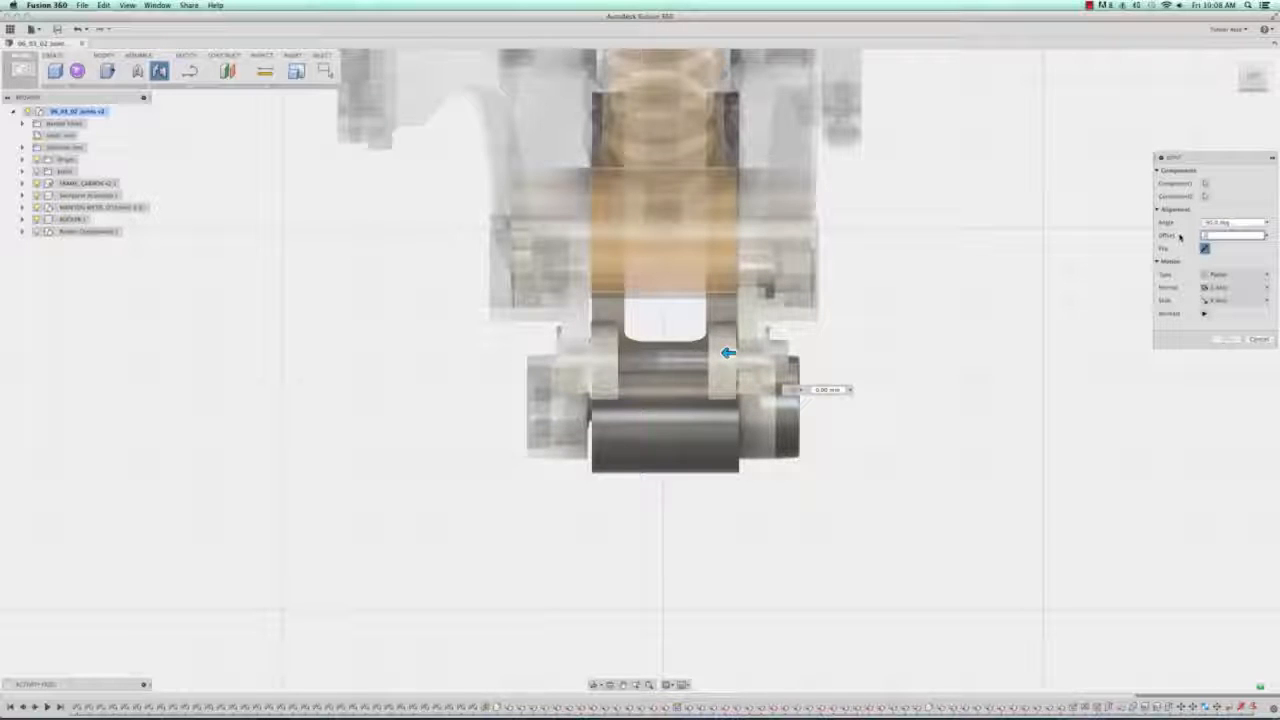
{"action": "type", "text": ".5mm"}
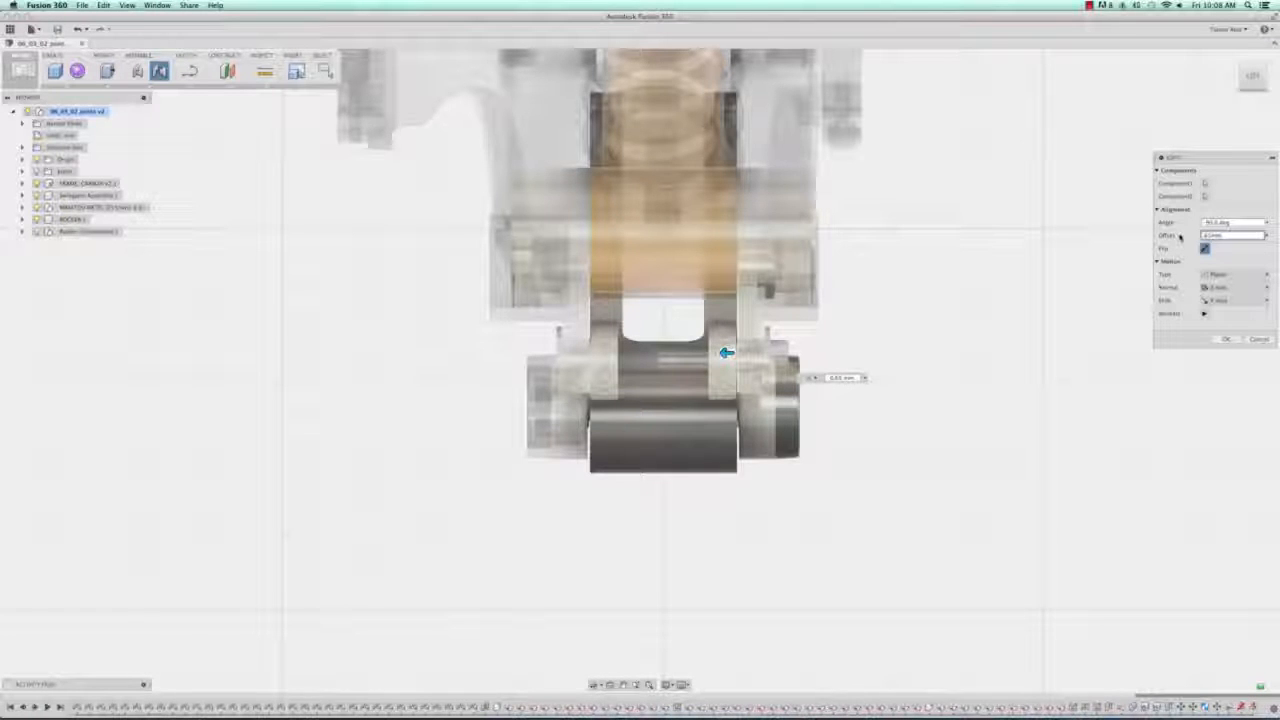
{"action": "key", "text": "Return"}
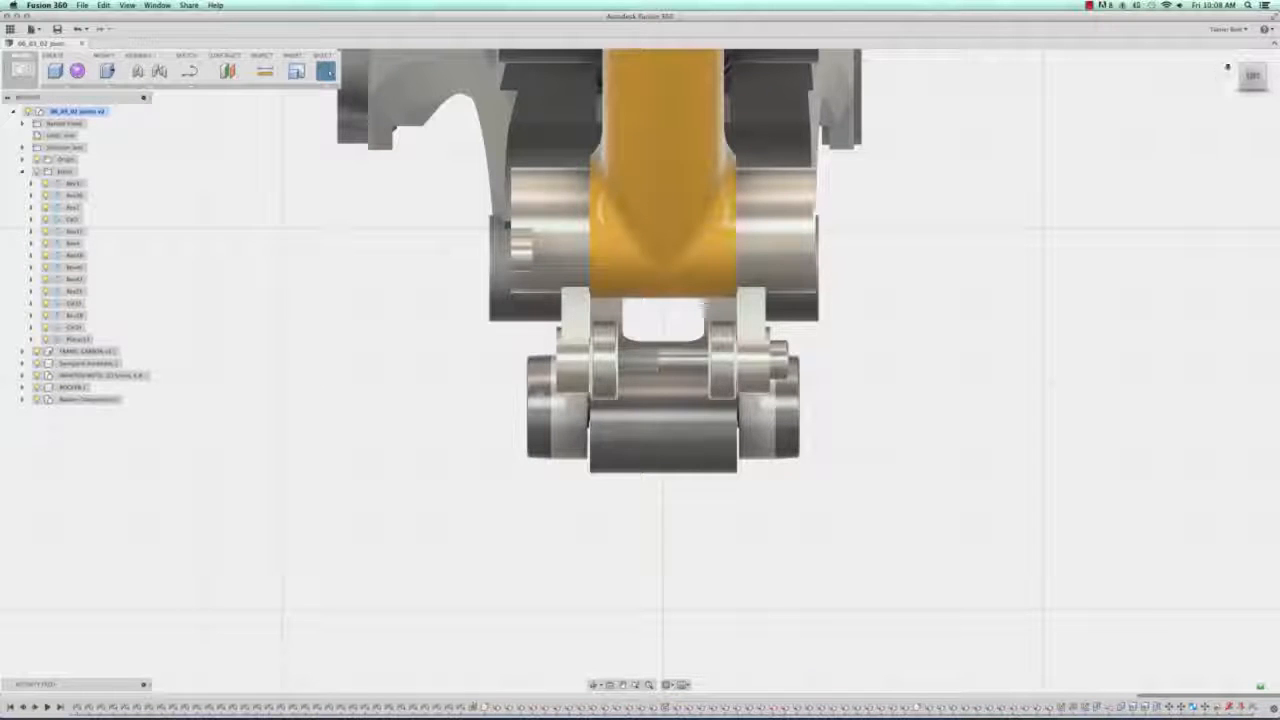
Return to the home view and ground the FRAME_CARBON component
{"action": "left_click", "coordinate": [1233, 60]}
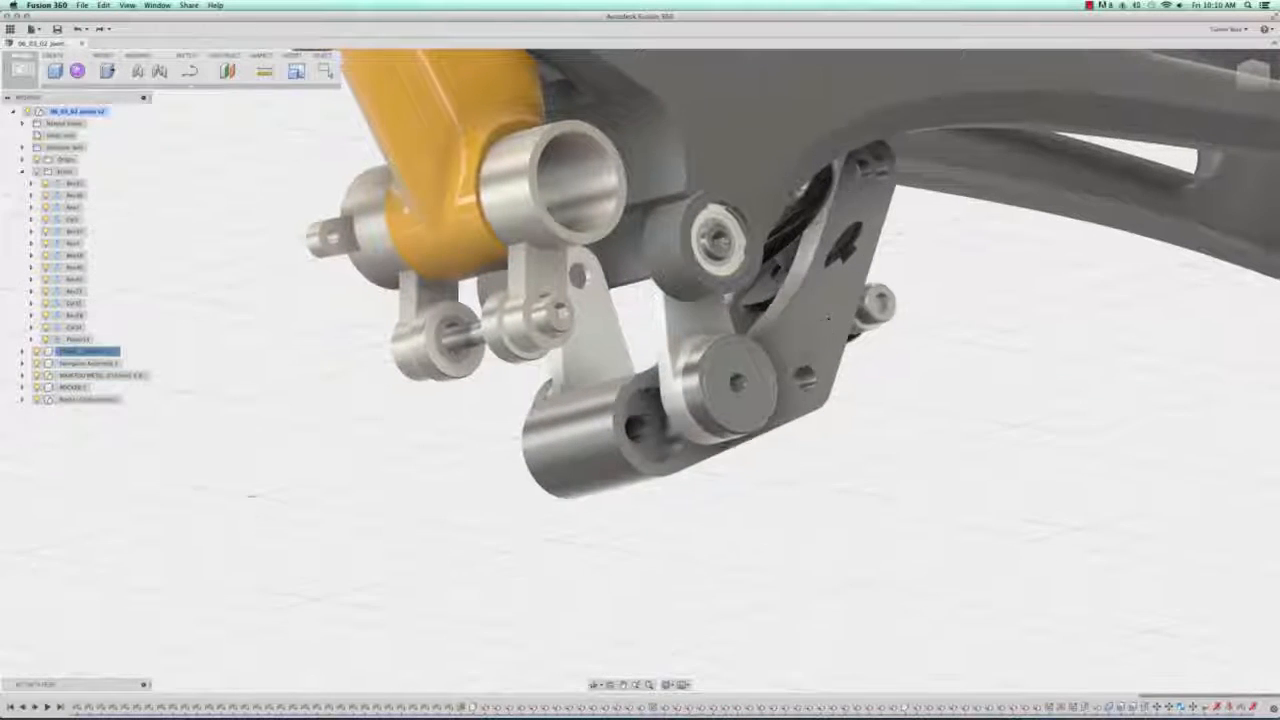
{"action": "key", "text": "Escape"}
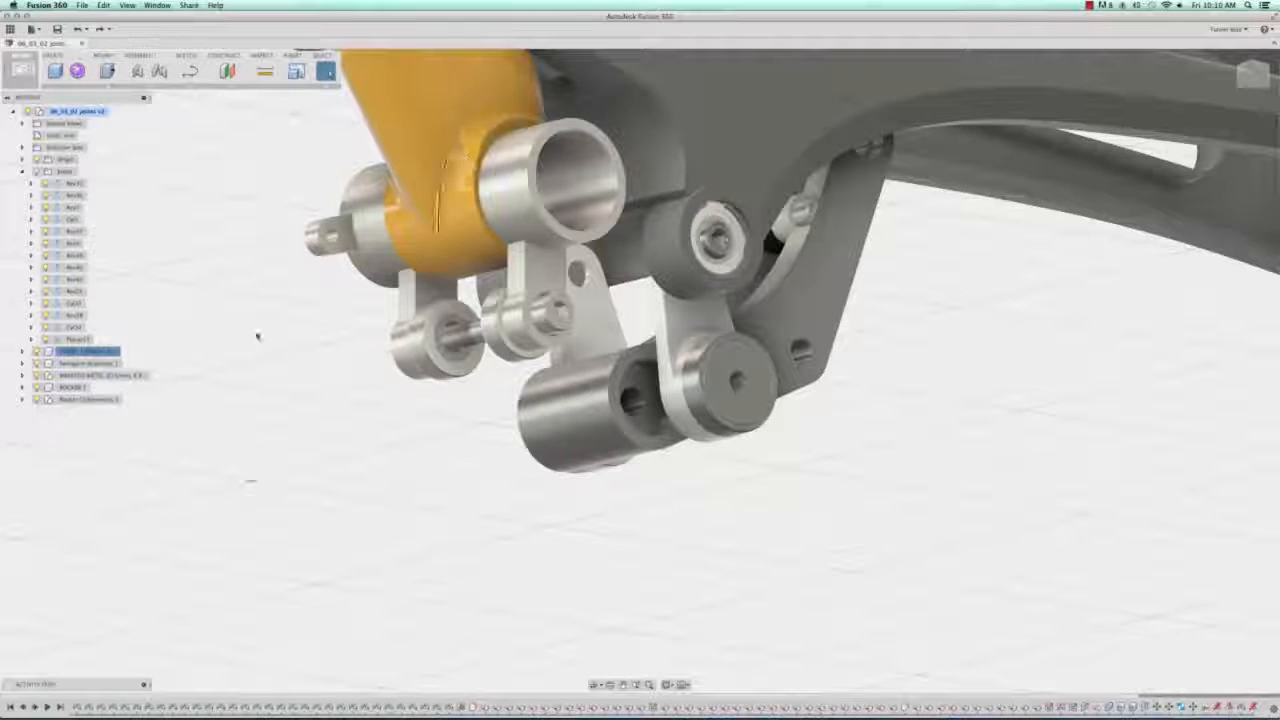
{"action": "left_click", "coordinate": [66, 354]}
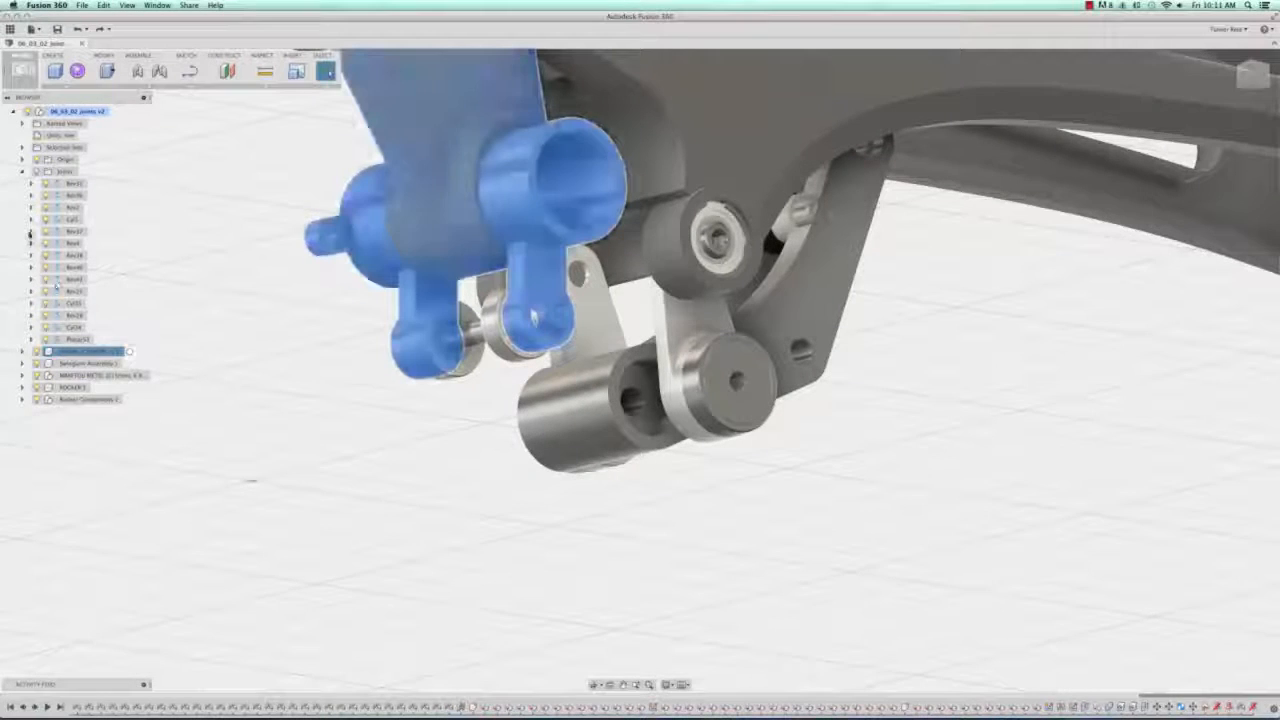
{"action": "left_click", "coordinate": [21, 172]}
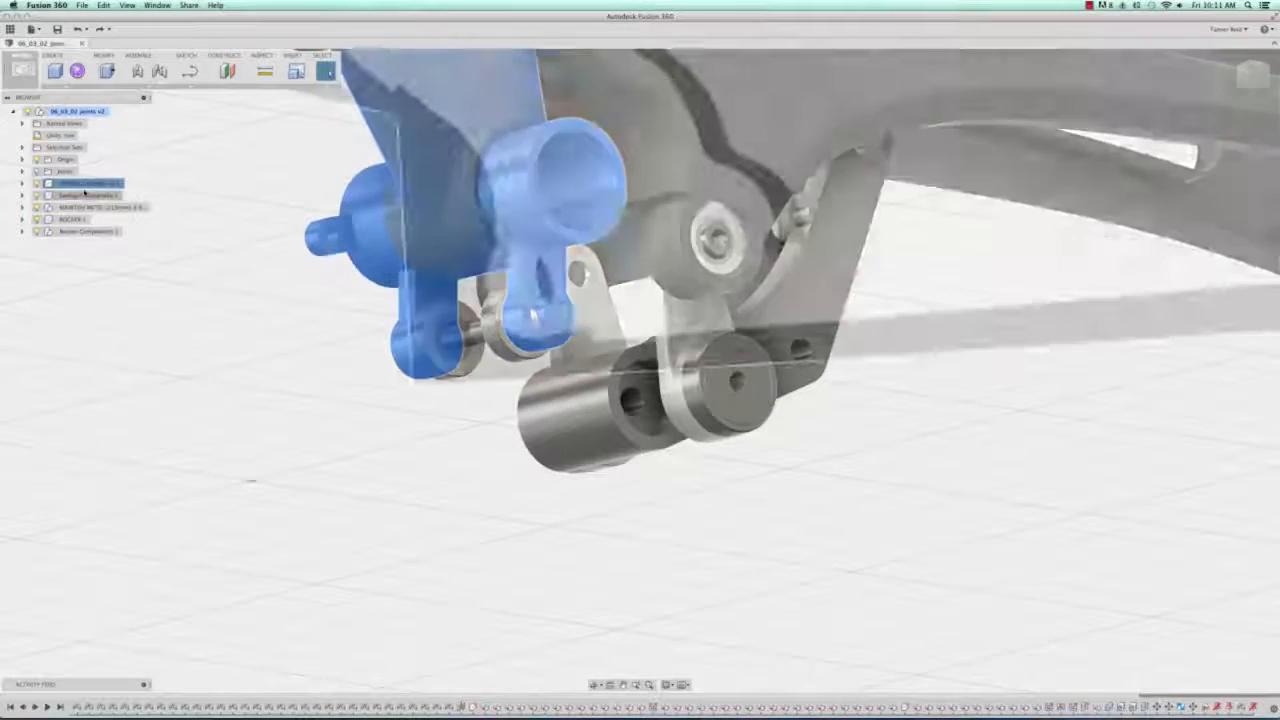
{"action": "right_click", "coordinate": [84, 188]}
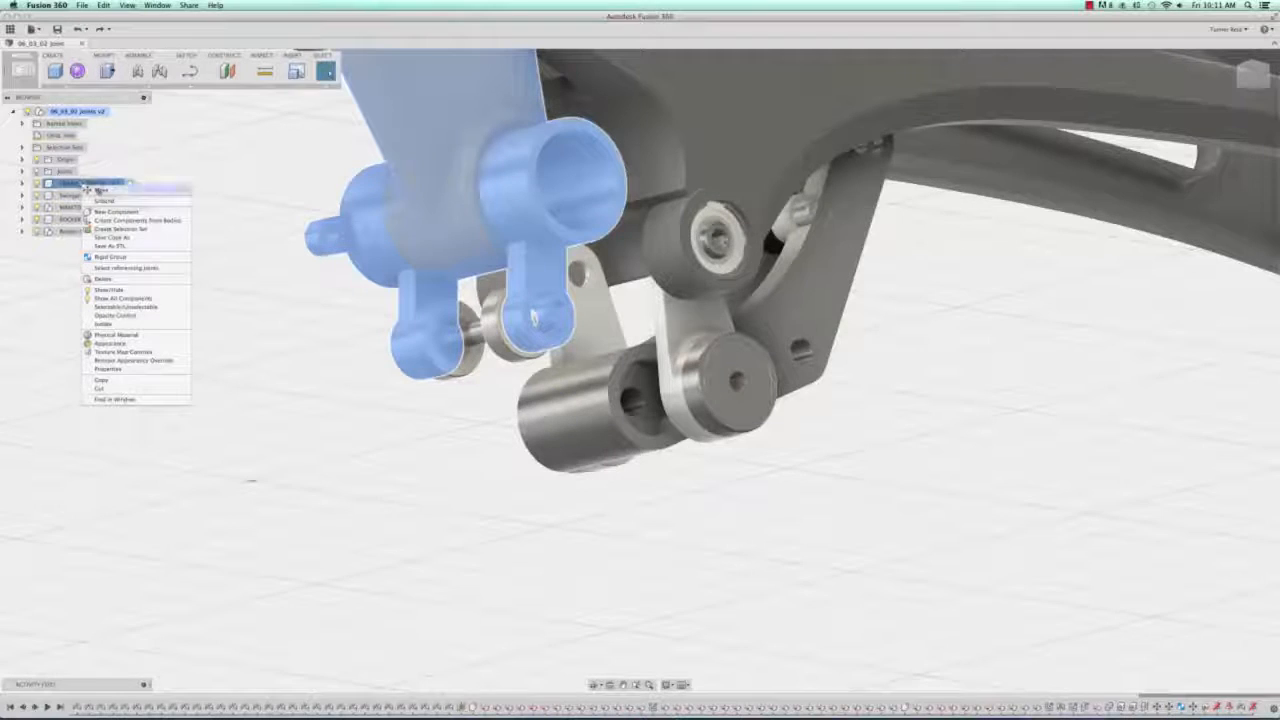
{"action": "left_click", "coordinate": [123, 203]}
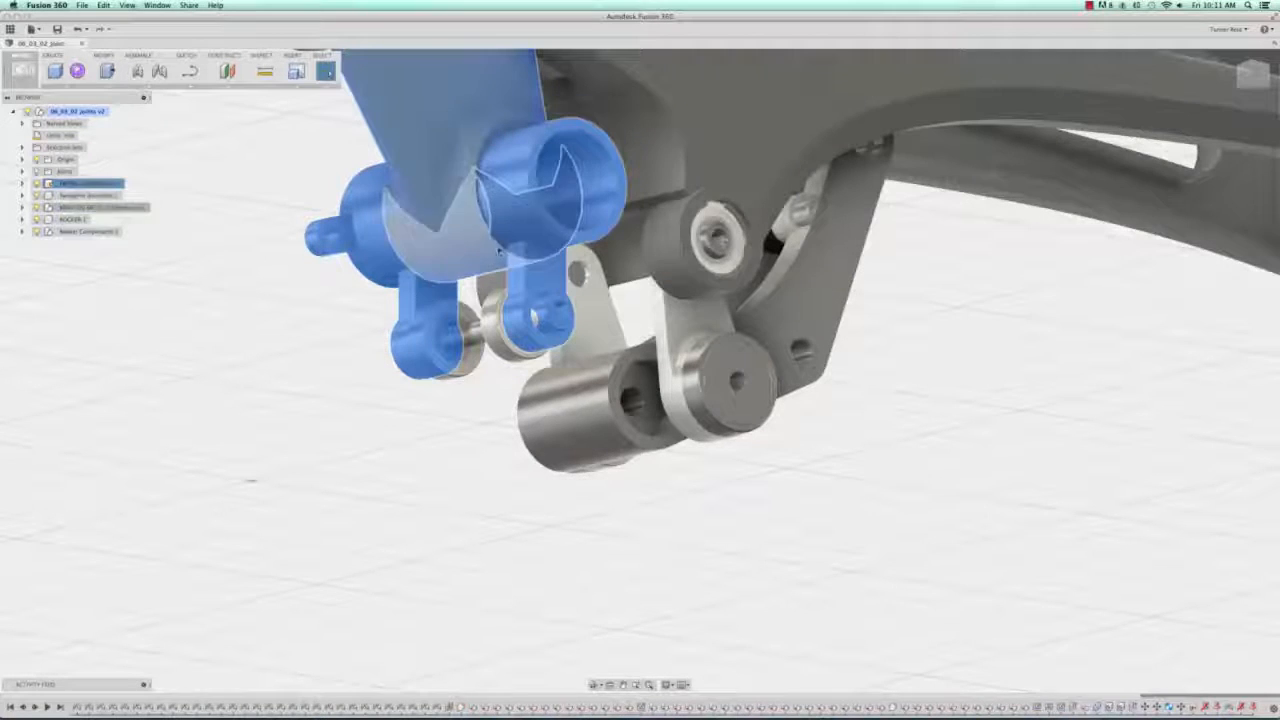
{"action": "left_click", "coordinate": [349, 407]}
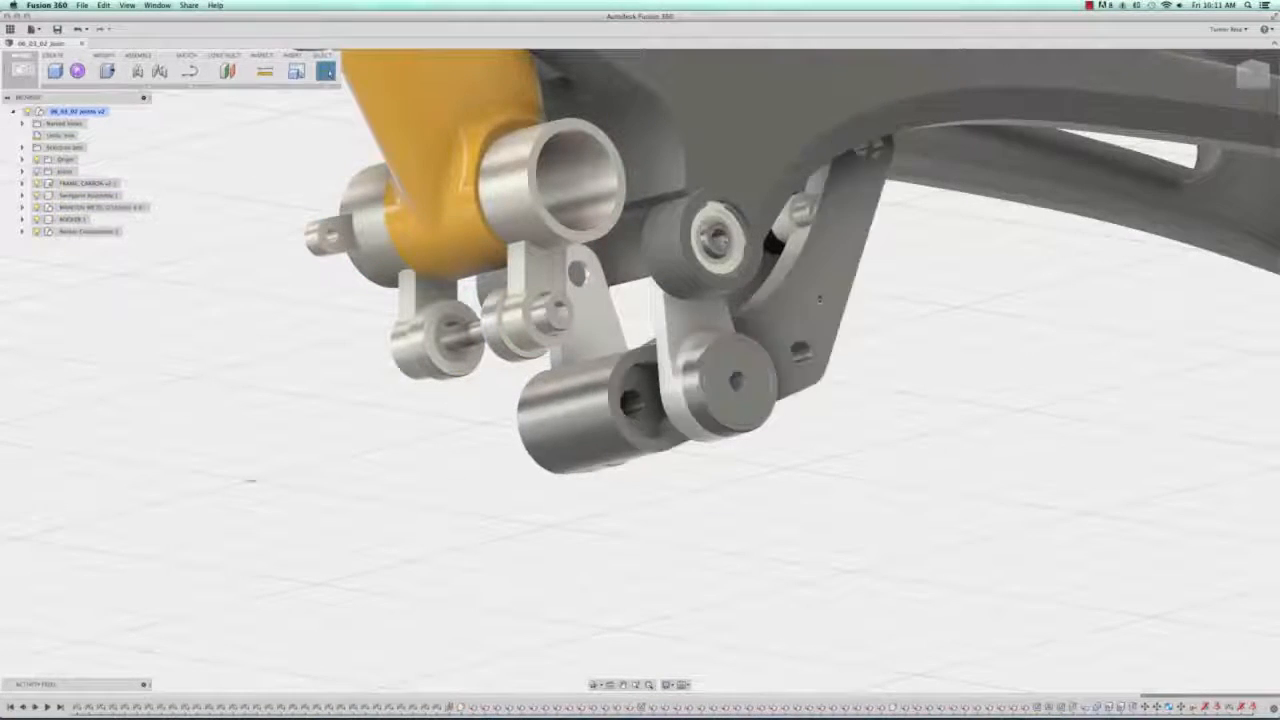
Pull the rocker clear, keep its moved position, and join its large cylindrical end to the frame's lower lug pin with a cylindrical joint
{"action": "left_click_drag", "start_coordinate": [820, 299], "coordinate": [810, 358]}
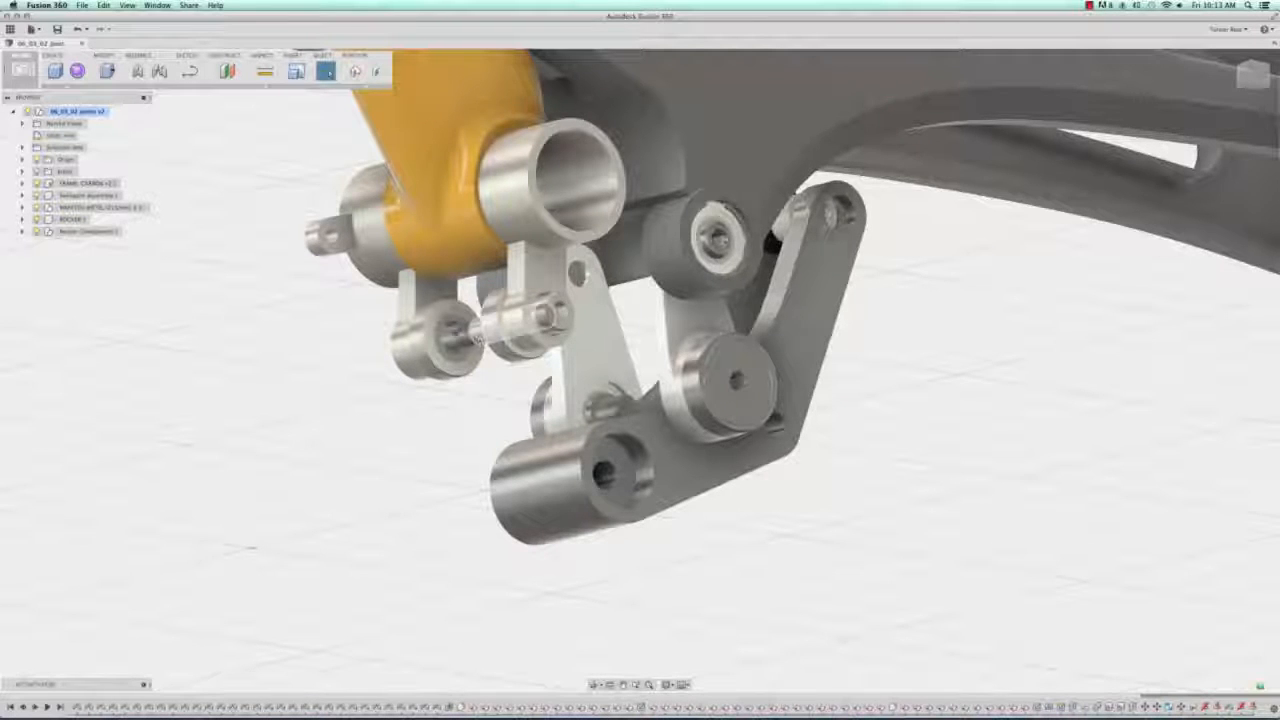
{"action": "left_click", "coordinate": [152, 86]}
{"action": "left_click", "coordinate": [151, 100]}
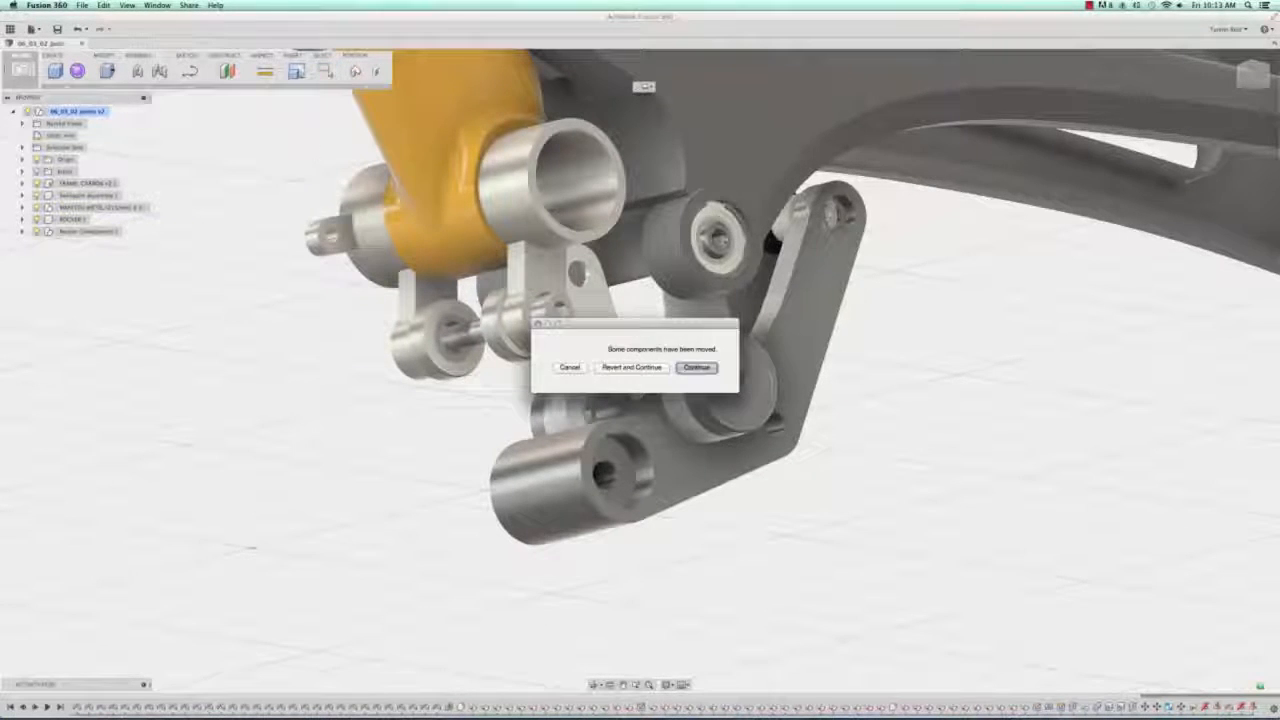
{"action": "left_click", "coordinate": [697, 368]}
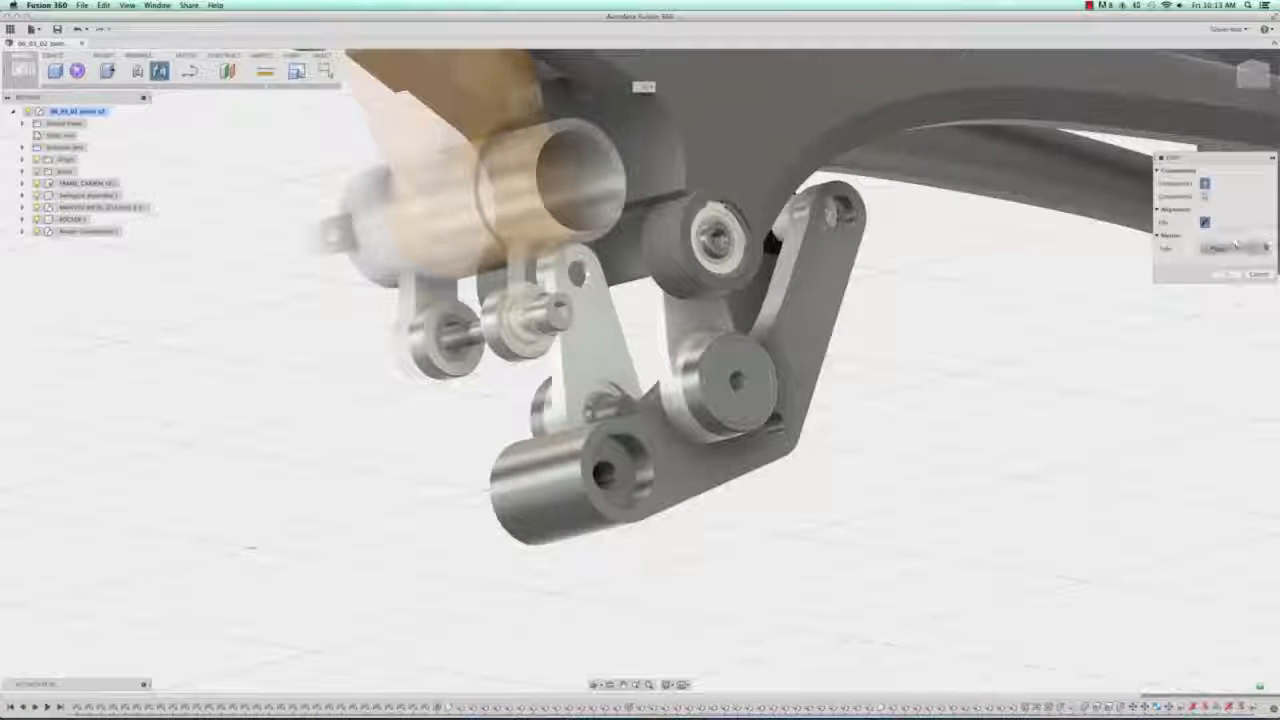
{"action": "left_click", "coordinate": [1236, 246]}
{"action": "left_click", "coordinate": [1215, 283]}
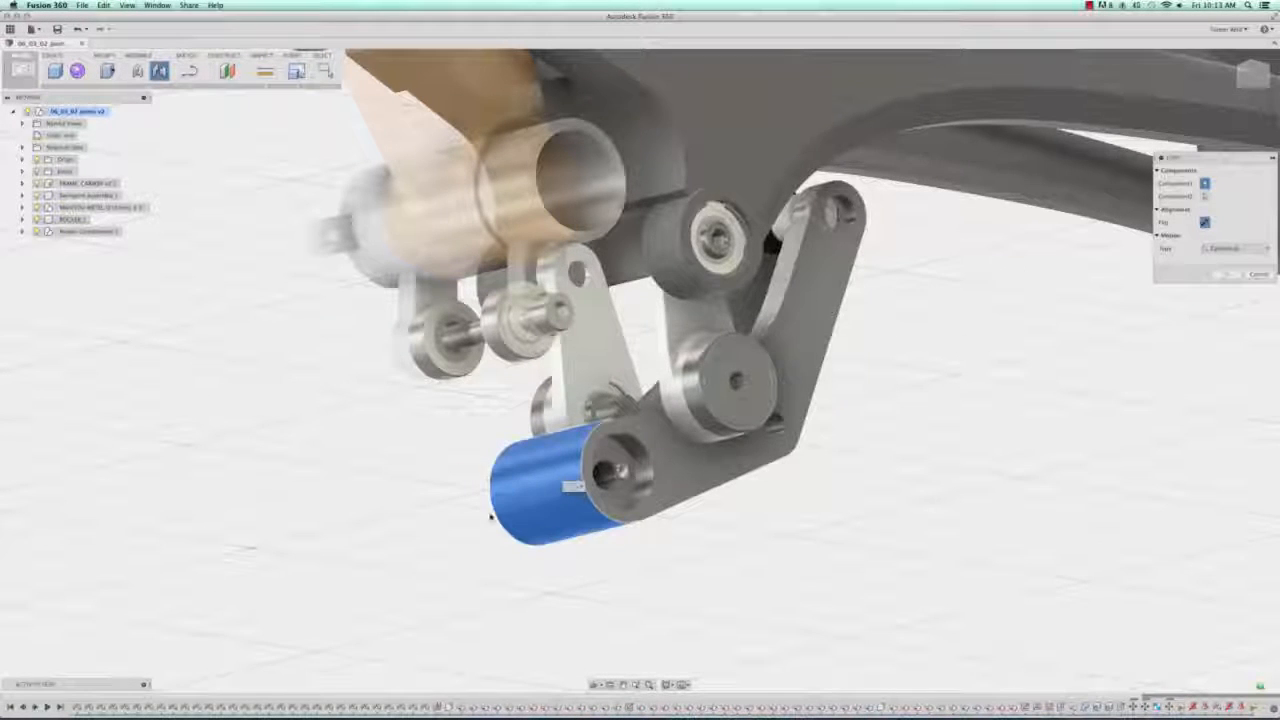
{"action": "left_click", "coordinate": [562, 484]}
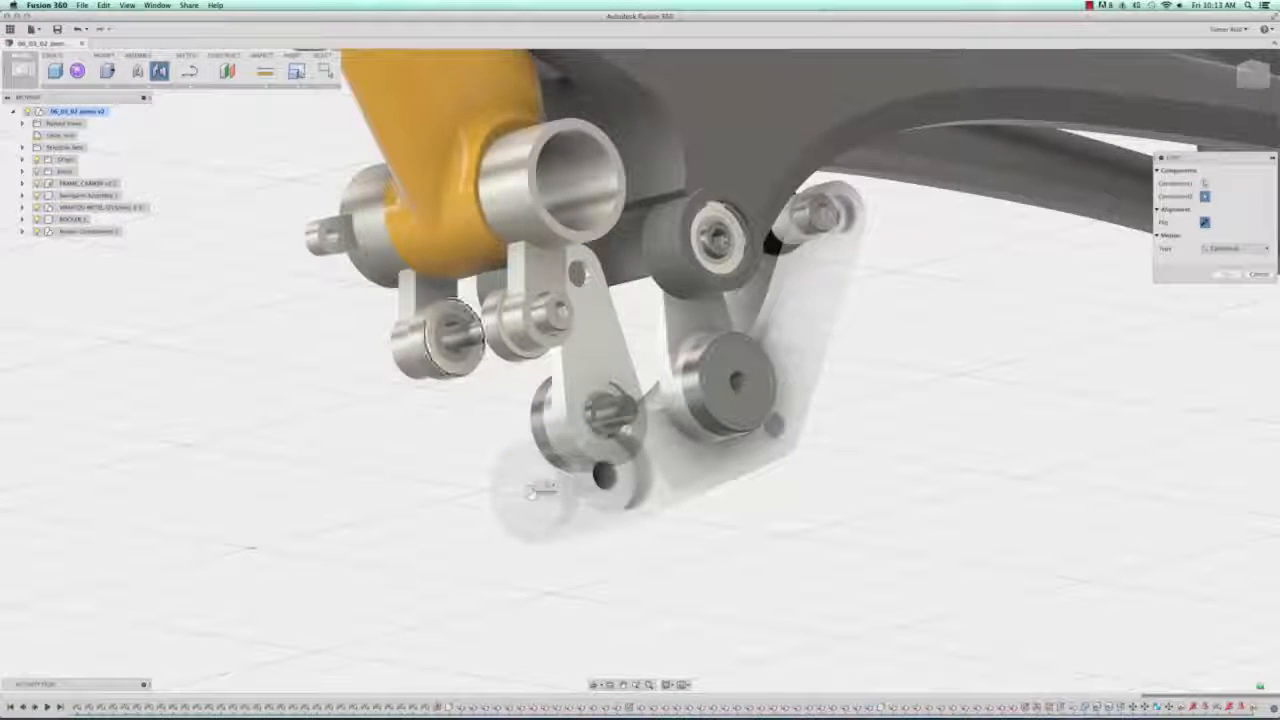
{"action": "left_click", "coordinate": [479, 336]}
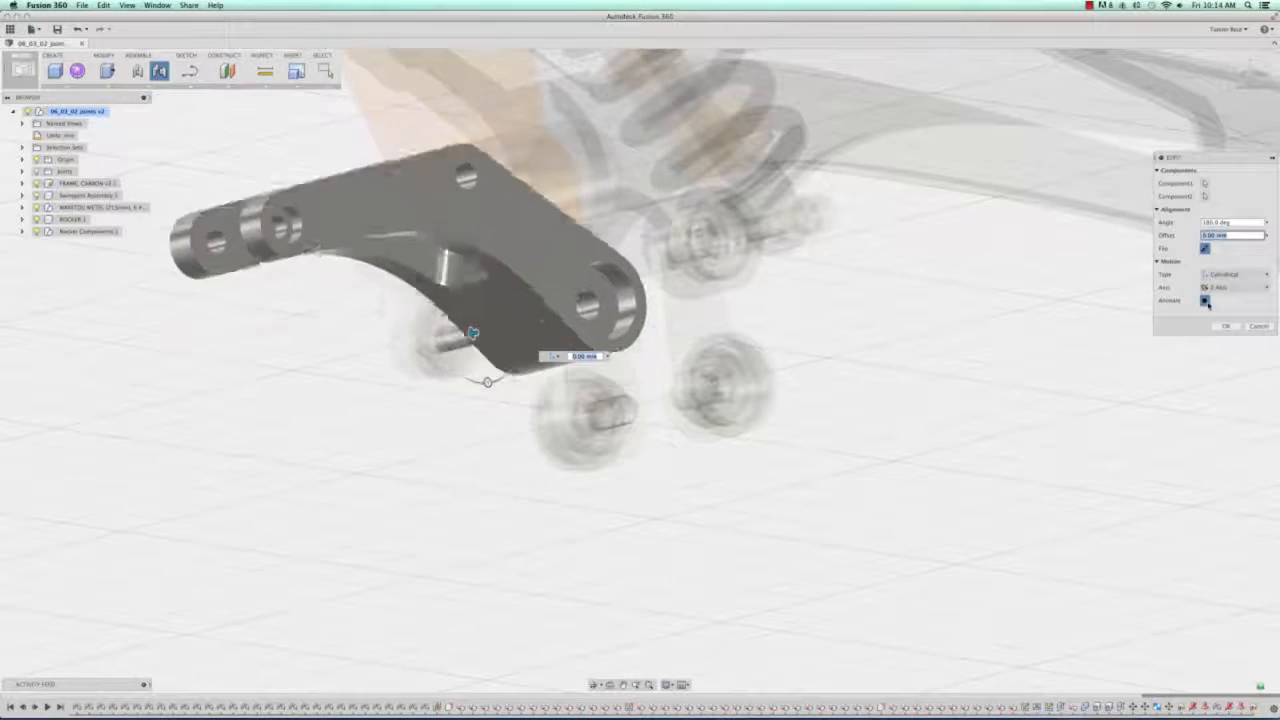
{"action": "left_click", "coordinate": [1205, 301]}
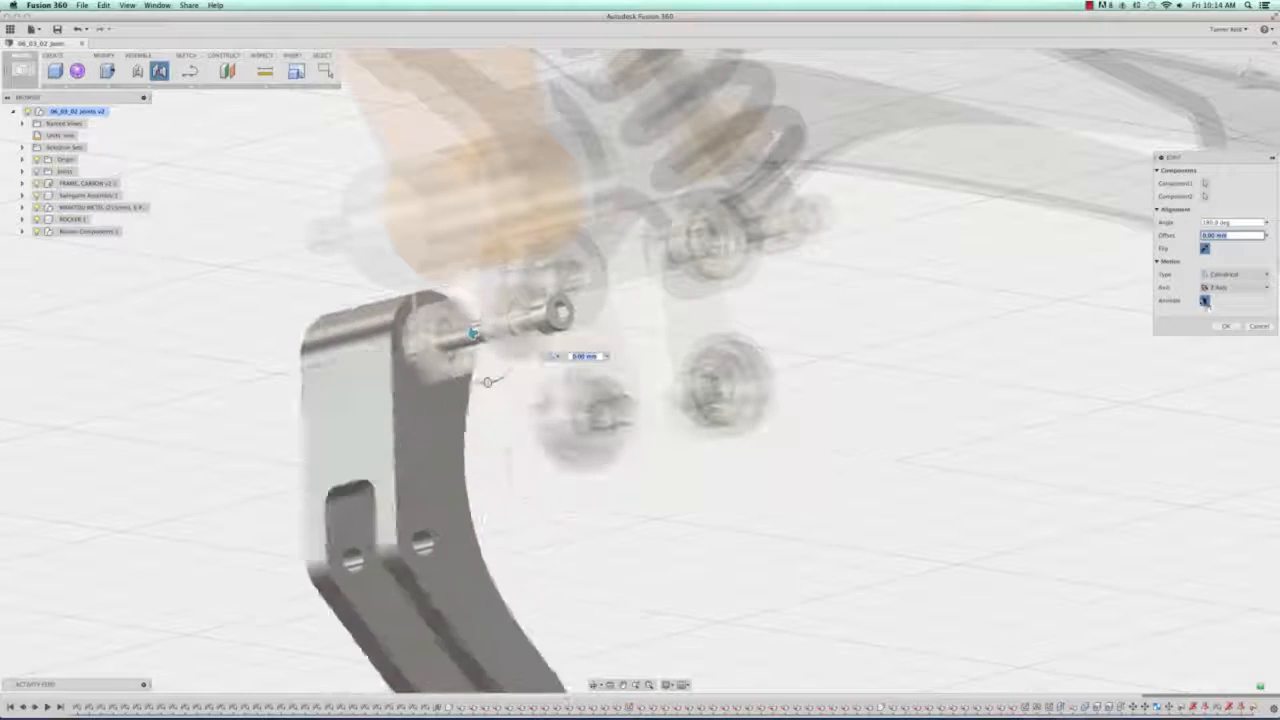
{"action": "left_click", "coordinate": [1226, 326]}
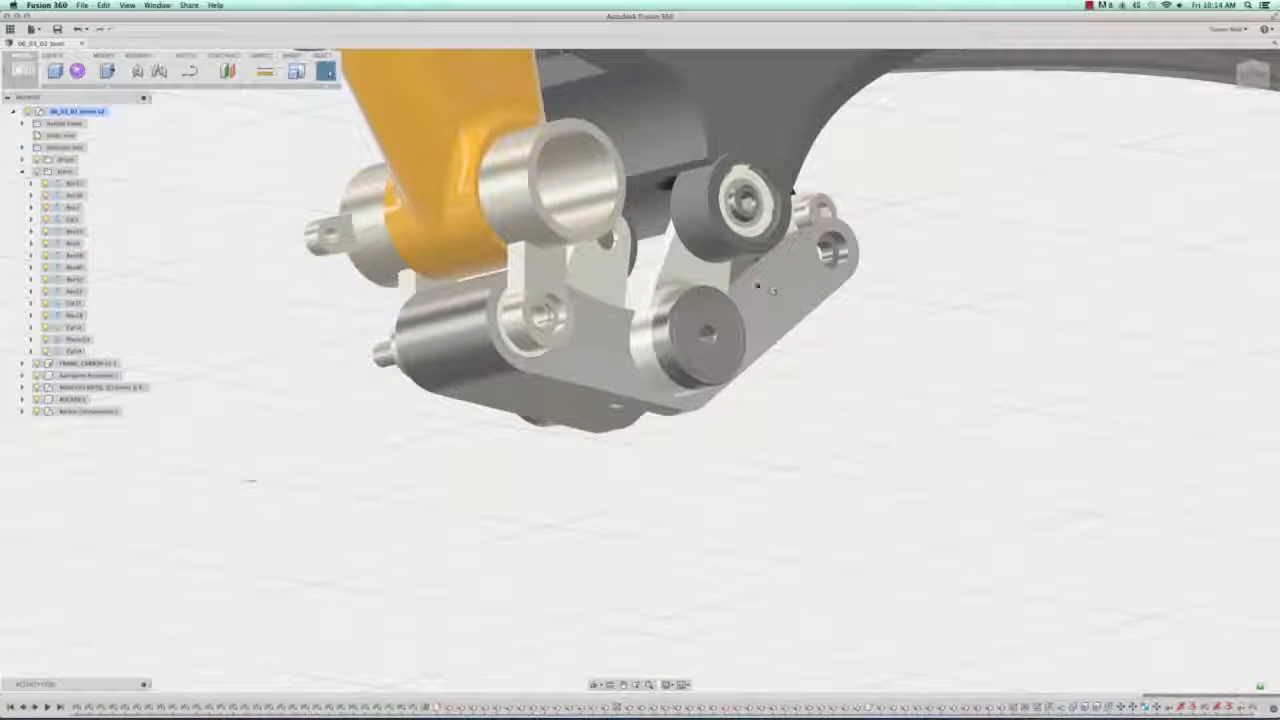
Swing the rocker down and add a cylindrical joint between its middle hole and the pin of the pivot link
{"action": "left_click_drag", "start_coordinate": [786, 297], "coordinate": [869, 346]}
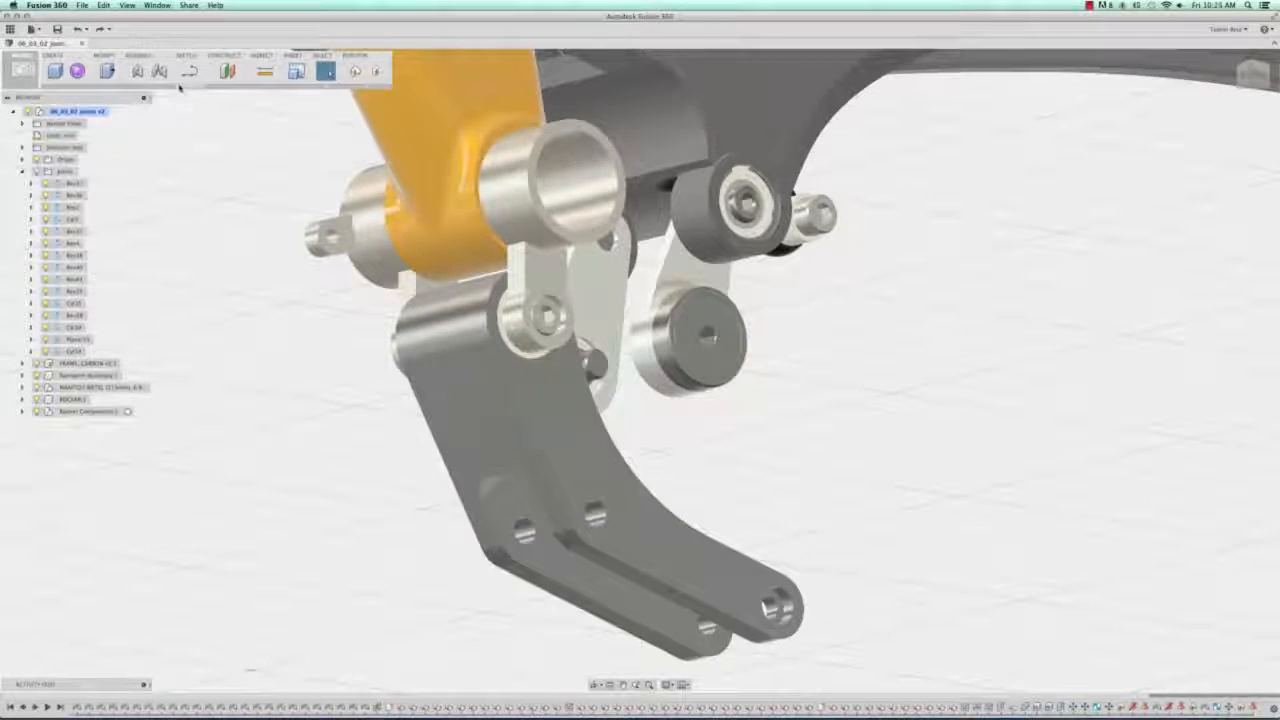
{"action": "left_click", "coordinate": [157, 73]}
{"action": "left_click", "coordinate": [694, 369]}
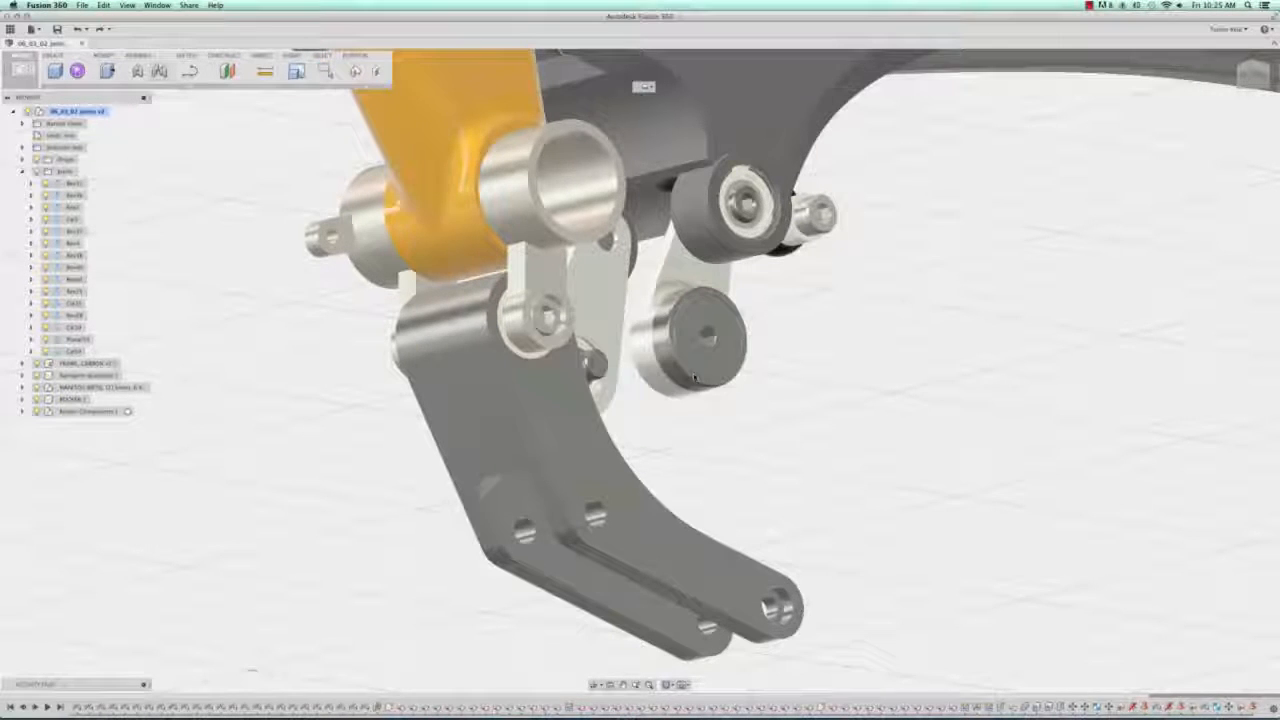
{"action": "left_click", "coordinate": [595, 515]}
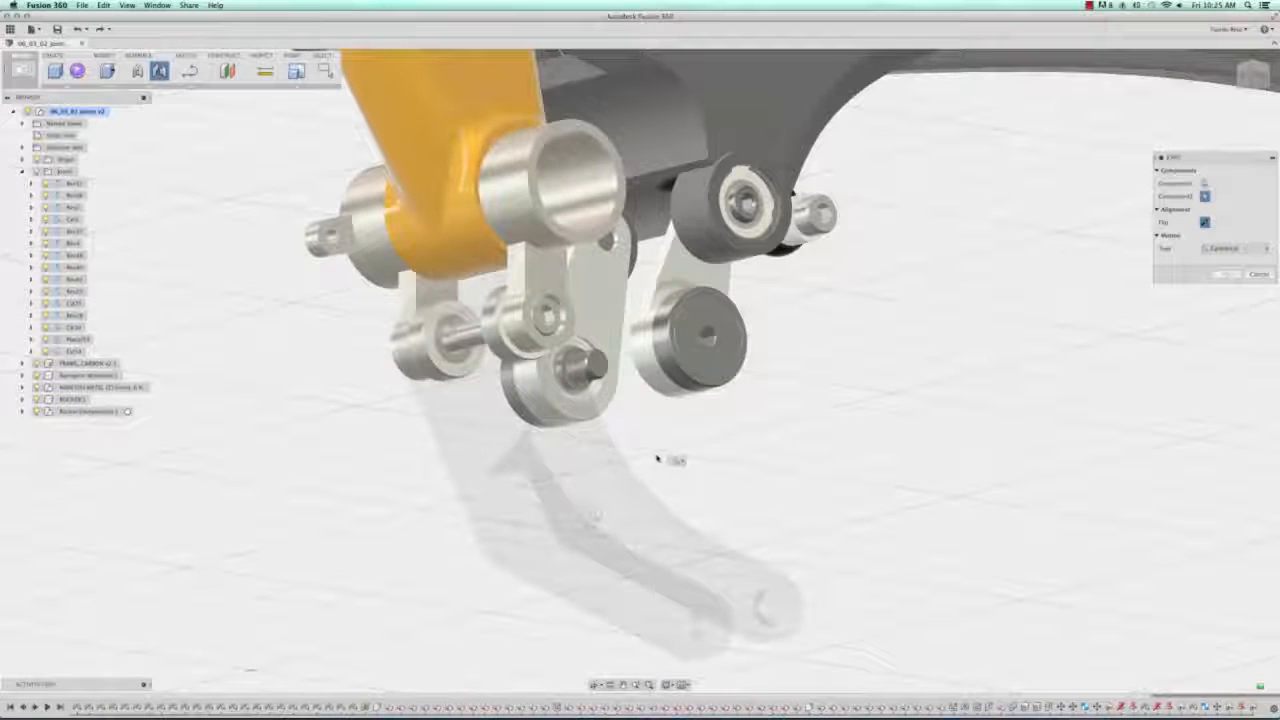
{"action": "left_click", "coordinate": [613, 408]}
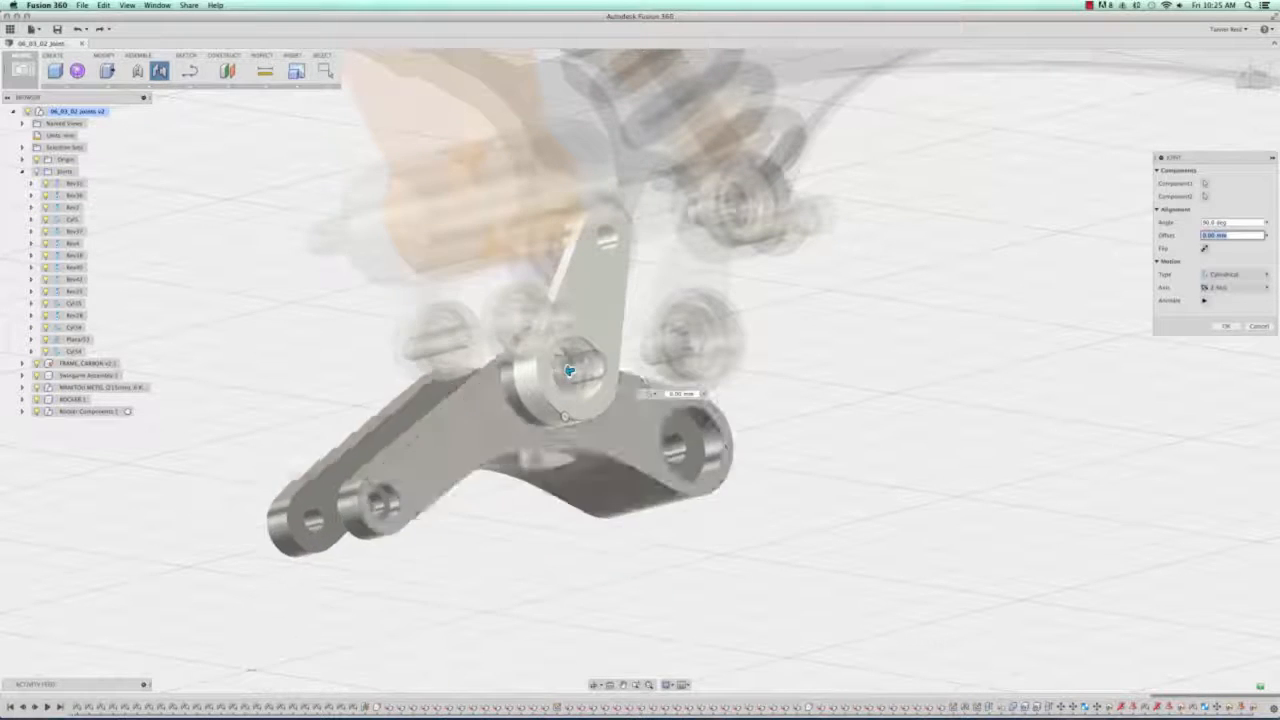
{"action": "left_click", "coordinate": [1229, 326]}
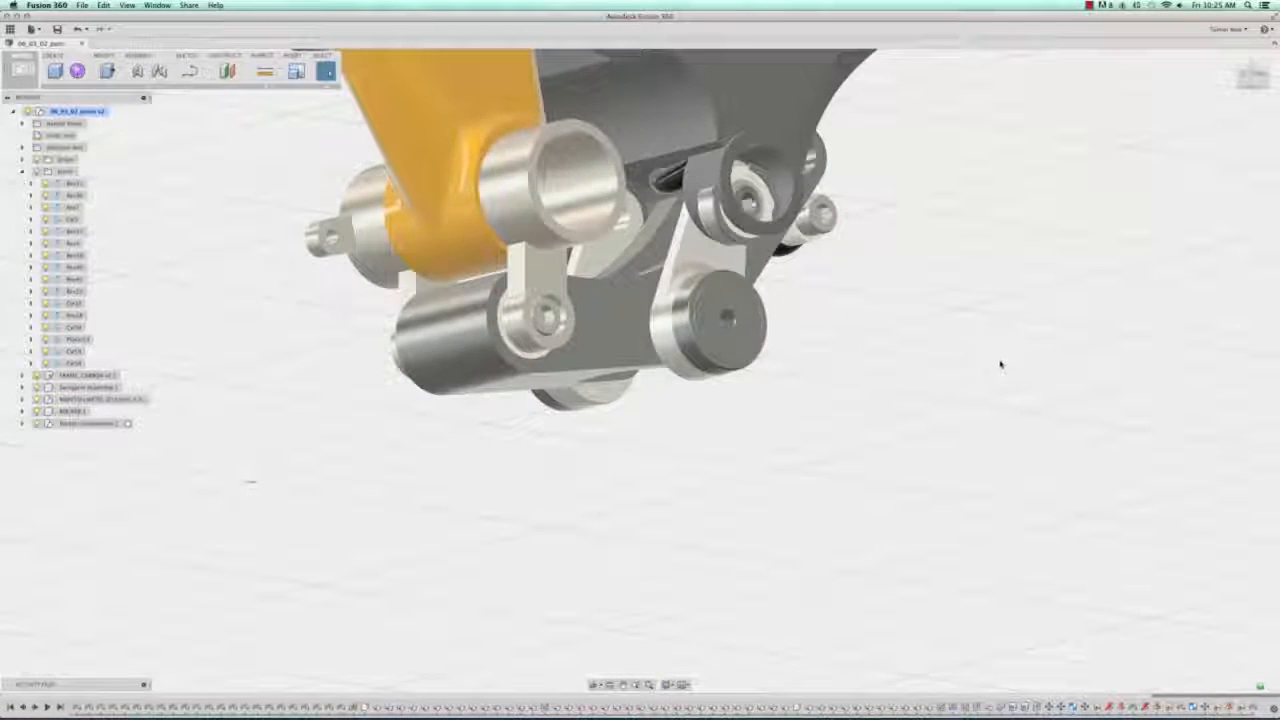
Add a cylindrical joint between the rocker's free-end hole and the shock's lower mounting pin, and test the linkage motion from the front
{"action": "left_click_drag", "start_coordinate": [769, 259], "coordinate": [831, 346]}
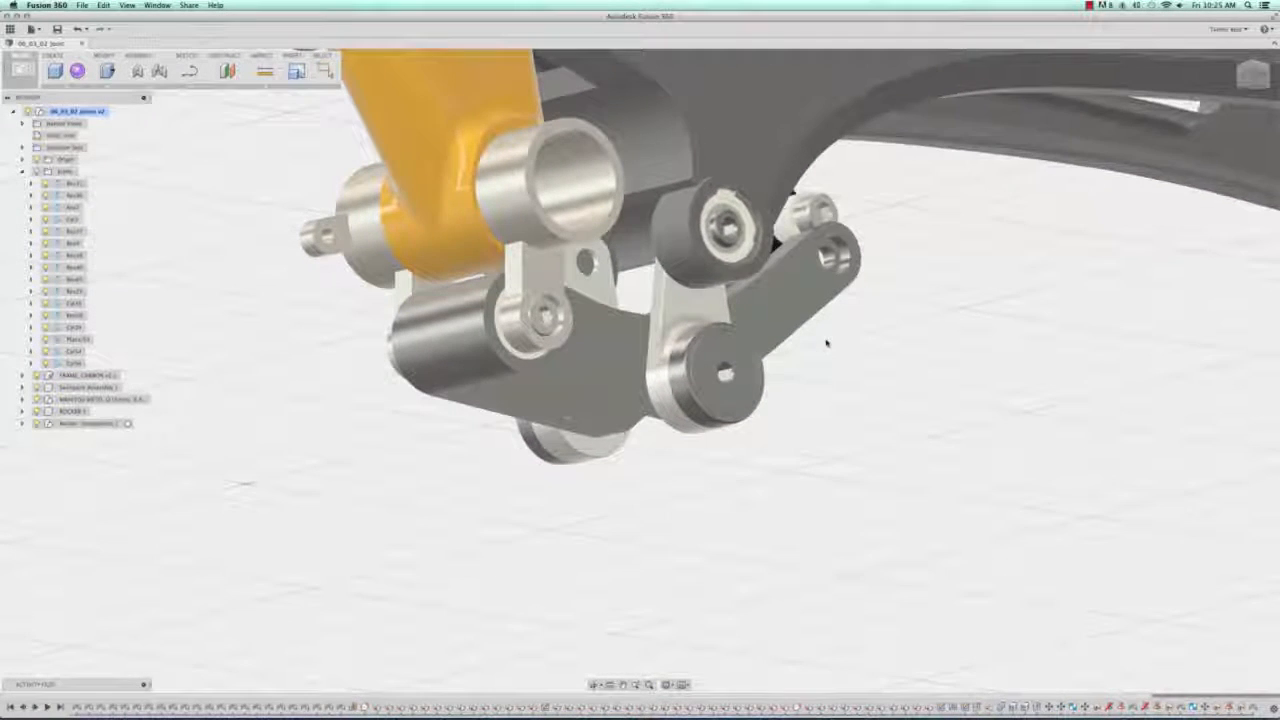
{"action": "left_click", "coordinate": [596, 686]}
{"action": "left_click_drag", "start_coordinate": [780, 403], "coordinate": [710, 423]}
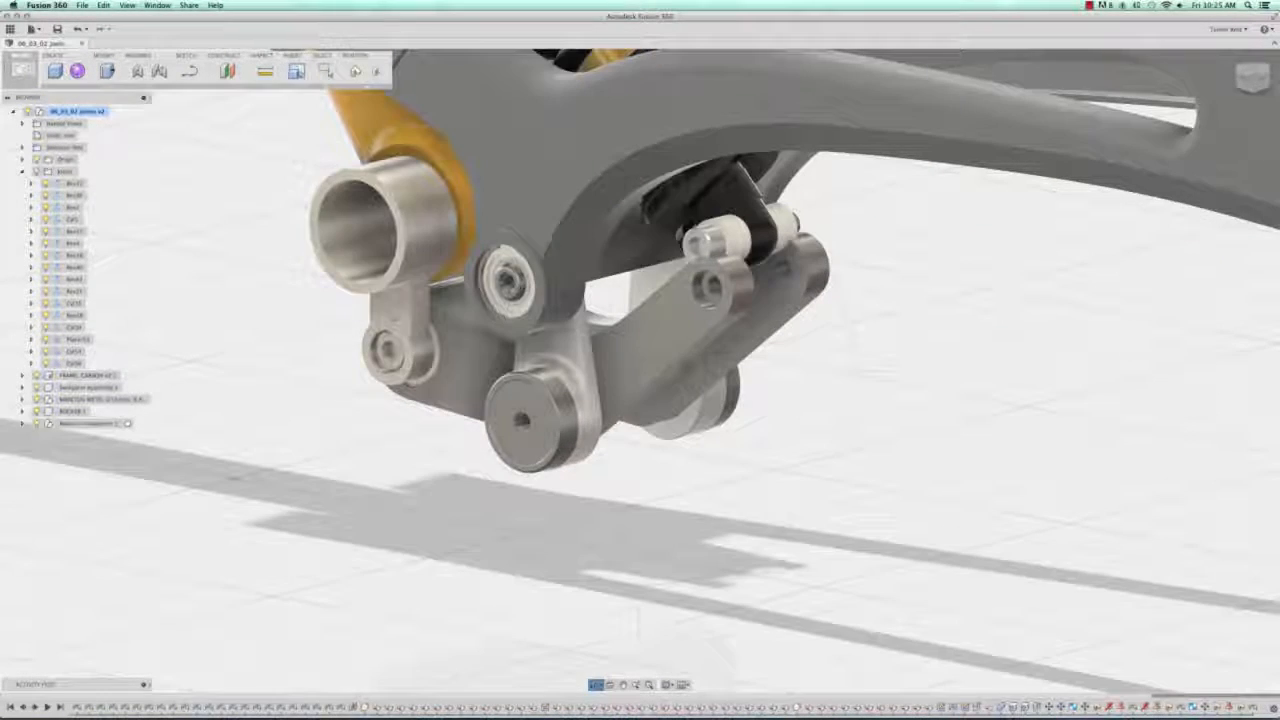
{"action": "left_click", "coordinate": [158, 84]}
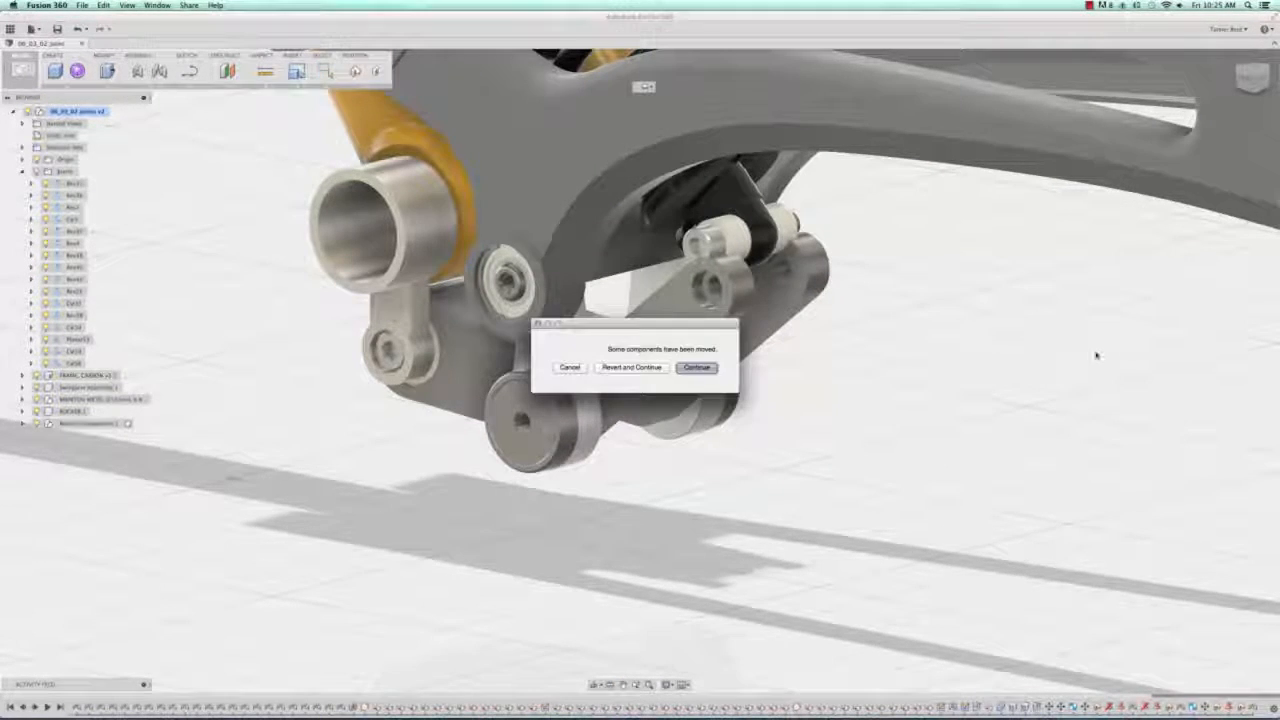
{"action": "left_click", "coordinate": [684, 367]}
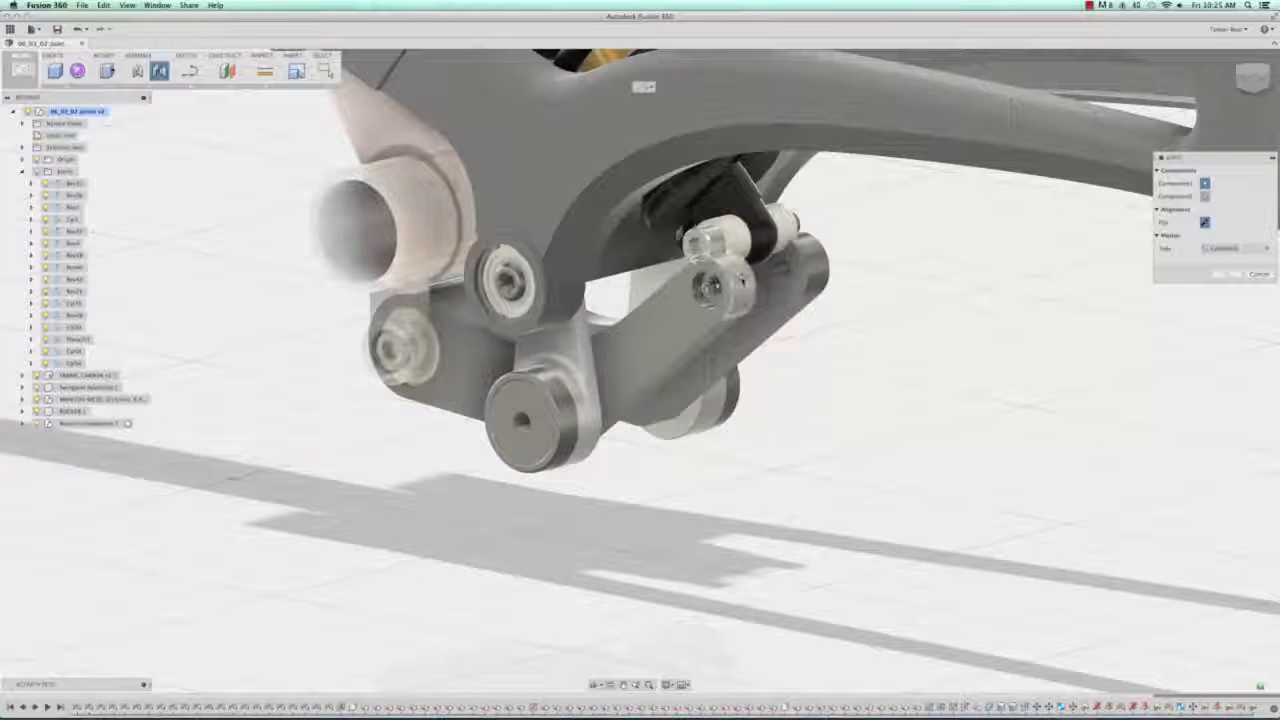
{"action": "left_click", "coordinate": [741, 283]}
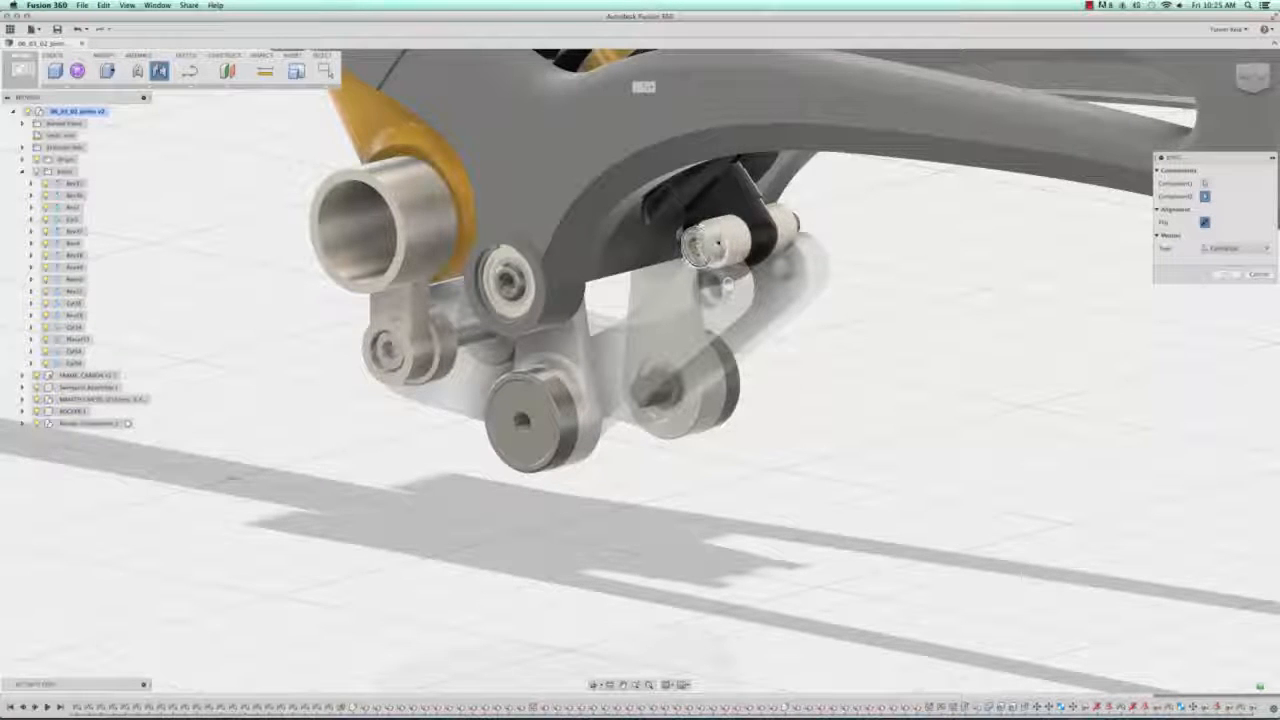
{"action": "left_click", "coordinate": [727, 285]}
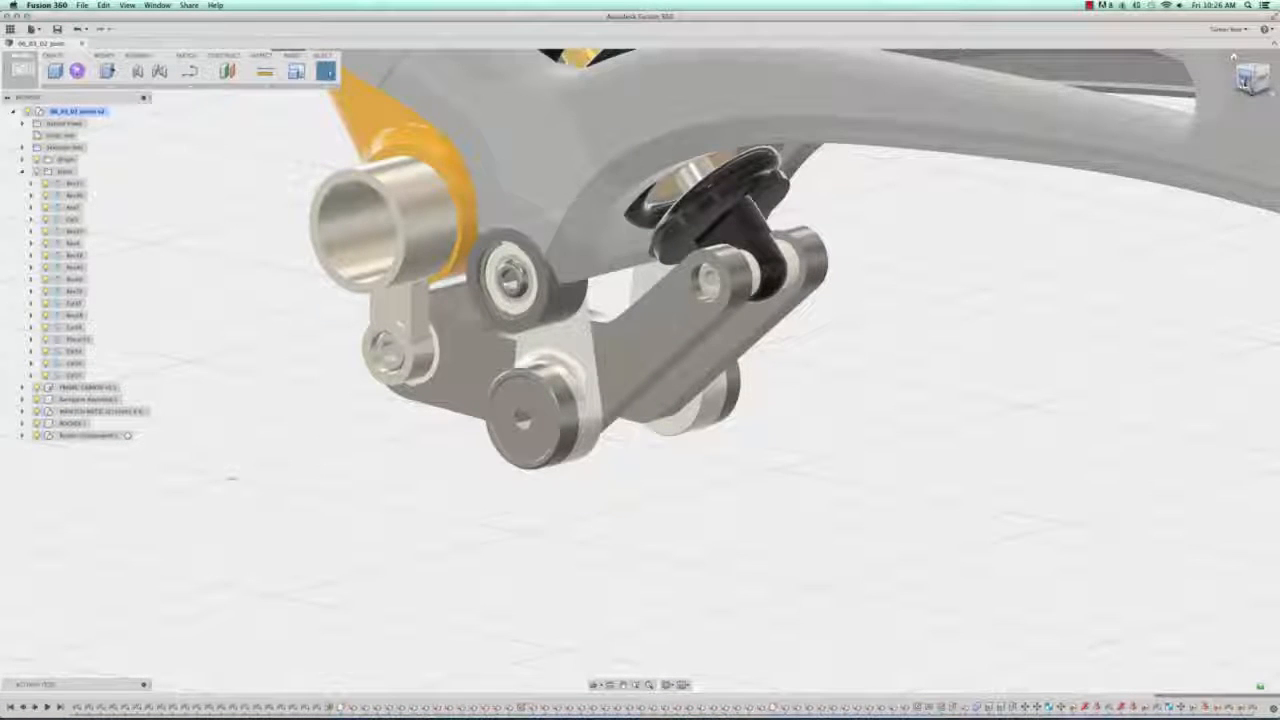
{"action": "left_click", "coordinate": [1245, 80]}
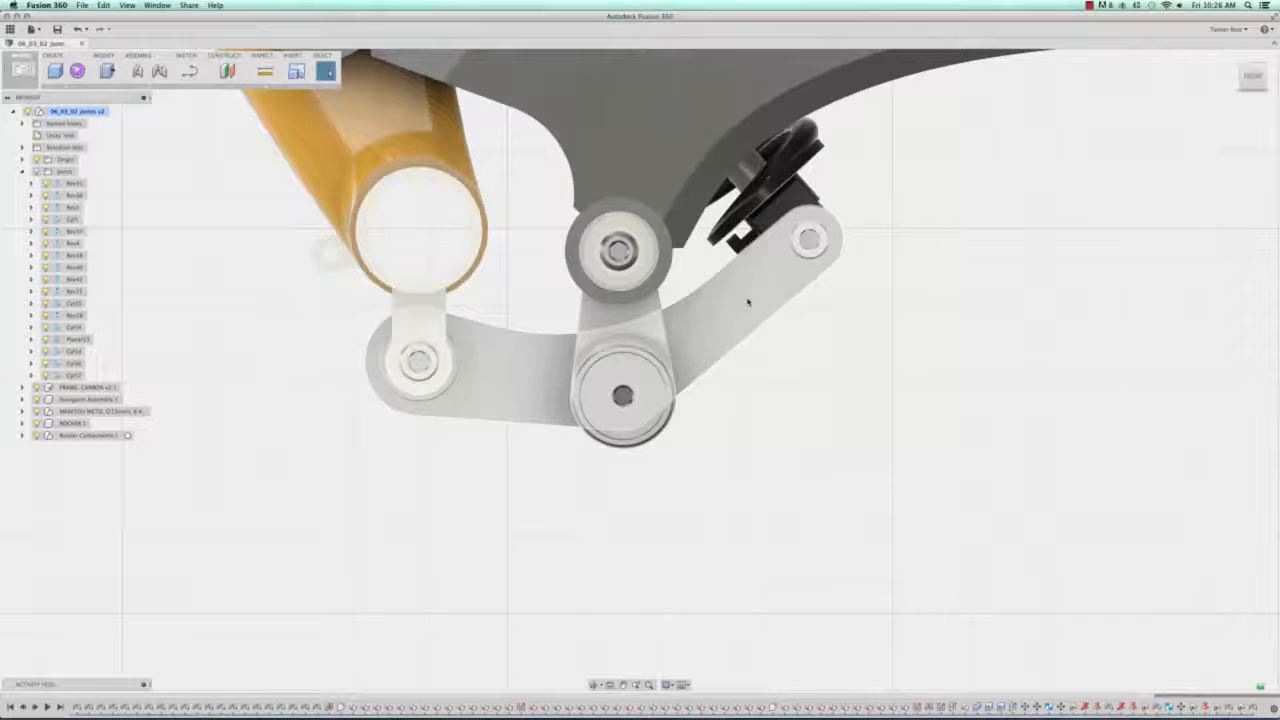
{"action": "left_click_drag", "start_coordinate": [748, 302], "coordinate": [847, 398]}
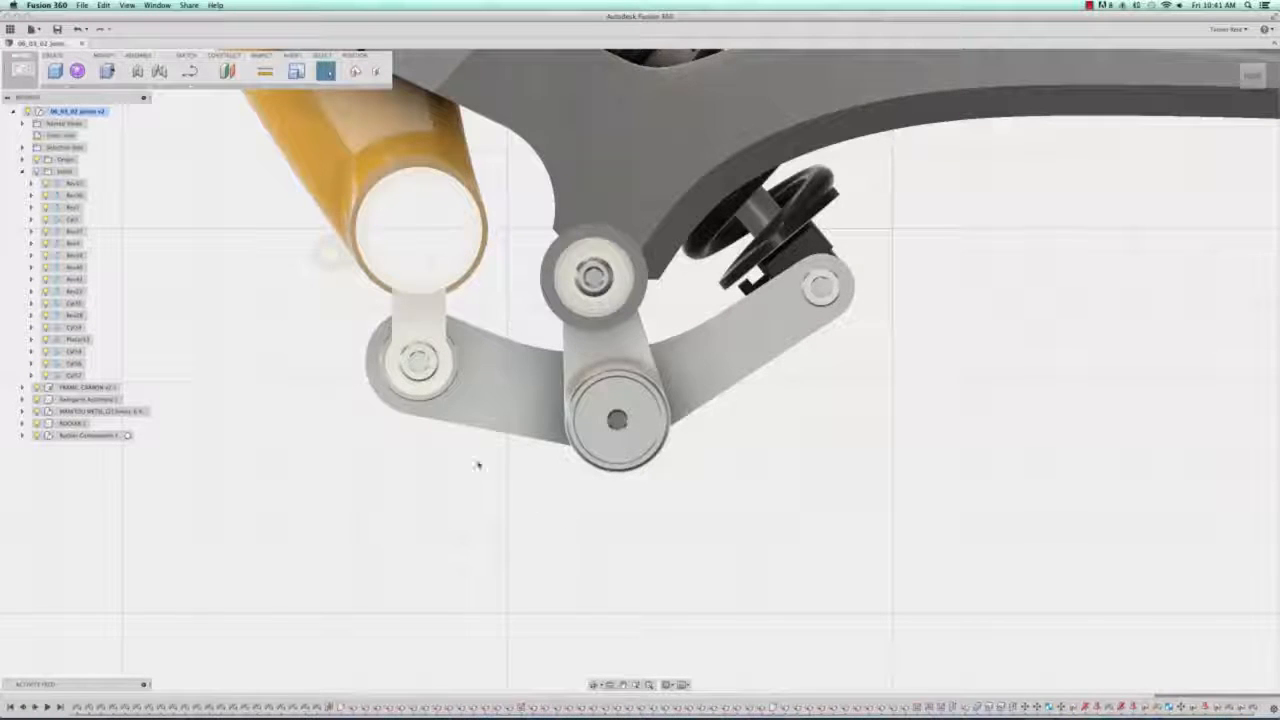
Select the last cylindrical joint in the Joints folder and turn on the visibility of all joints
{"action": "left_click", "coordinate": [22, 172]}
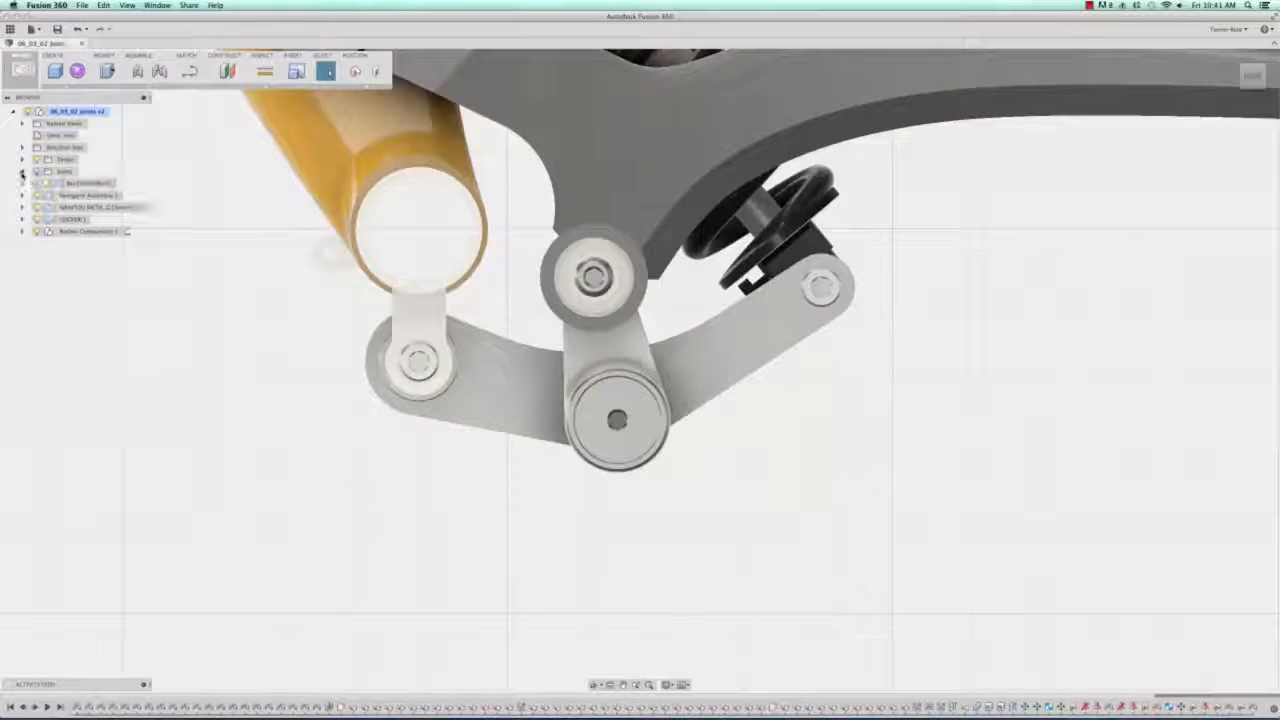
{"action": "left_click", "coordinate": [22, 172]}
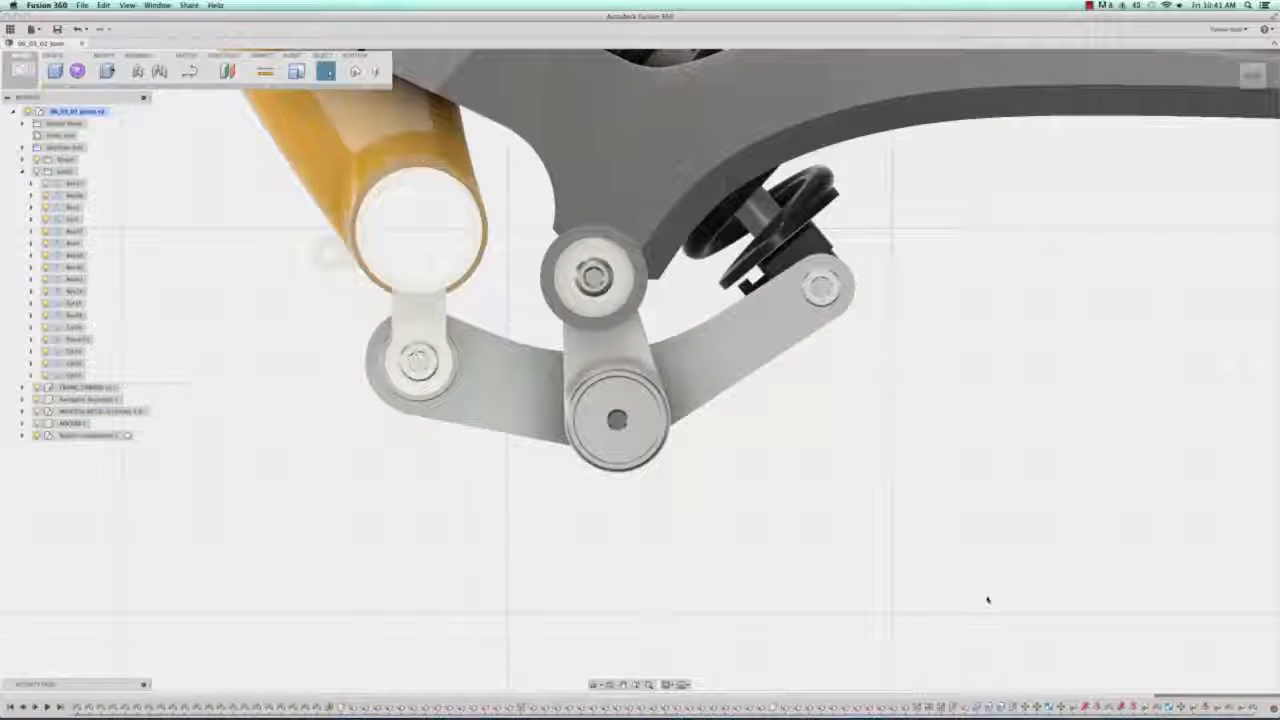
{"action": "right_click", "coordinate": [75, 376]}
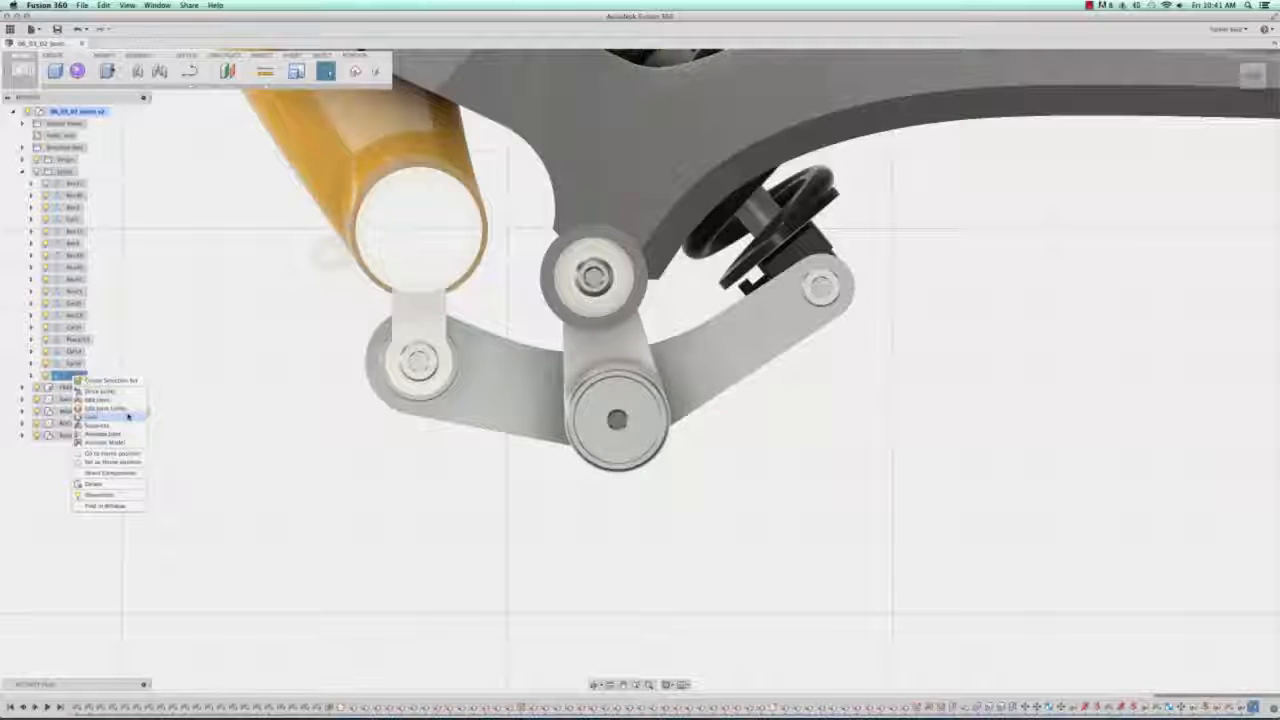
{"action": "left_click", "coordinate": [38, 175]}
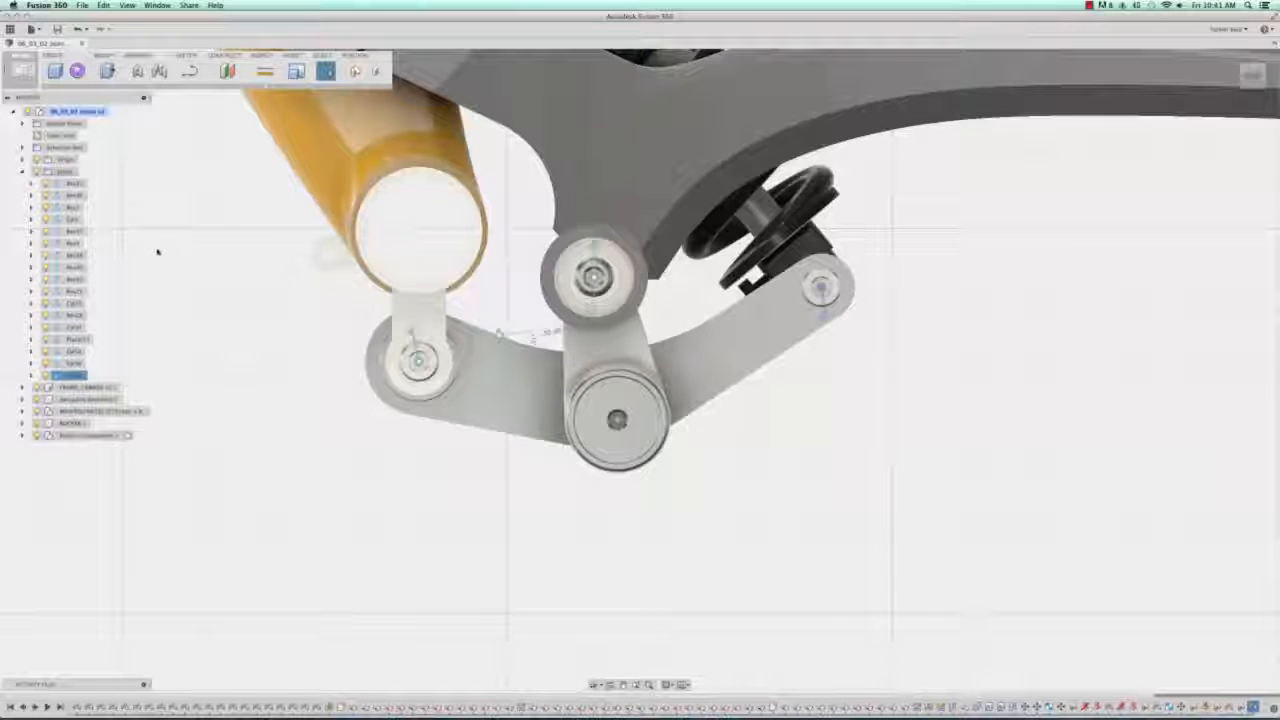